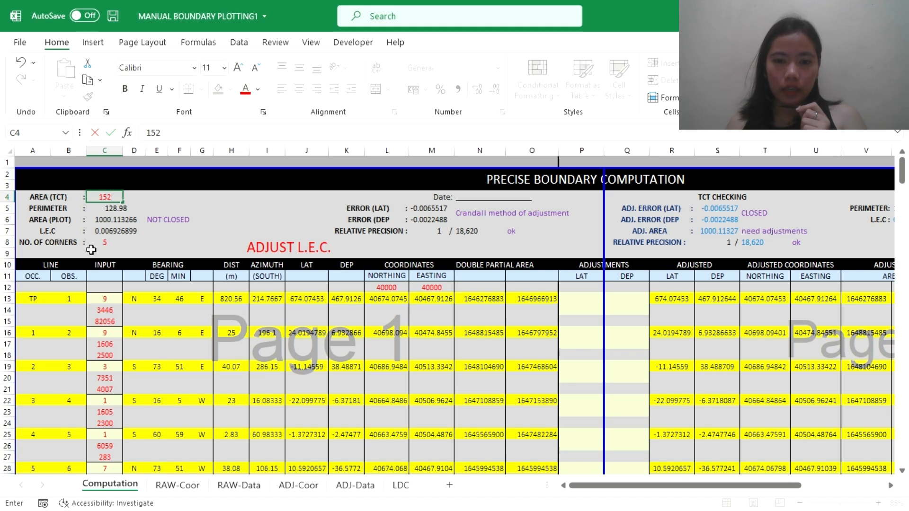
Set the number of corners to 6 in the computation sheet's header.
click(113, 244)
text(5)
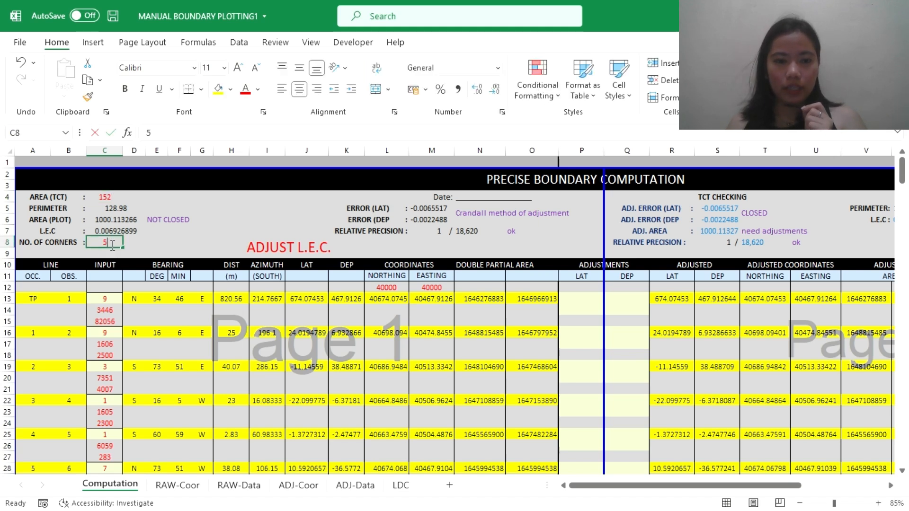
key(BackSpace)
text(6)
key(Return)
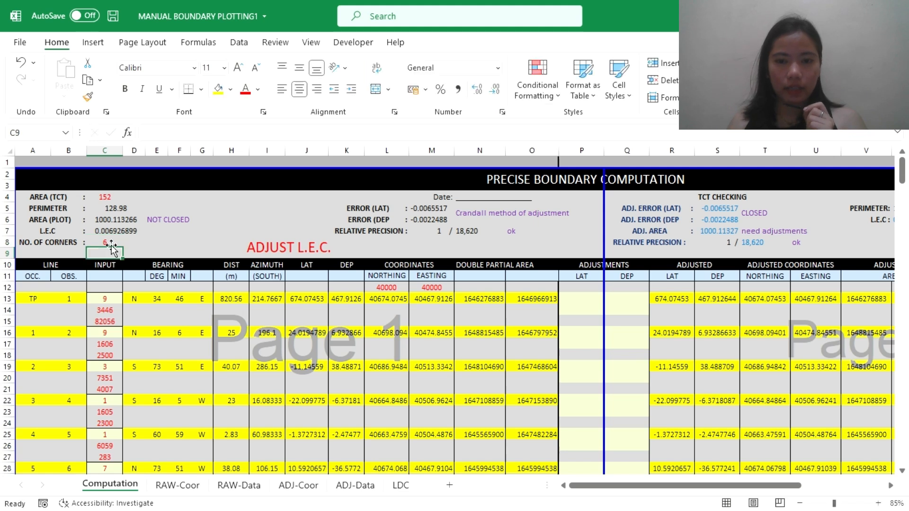
In the Excel computation sheet, enter bearing 0815 and distance 65673 for the tie line from TP to corner 1.
click(111, 303)
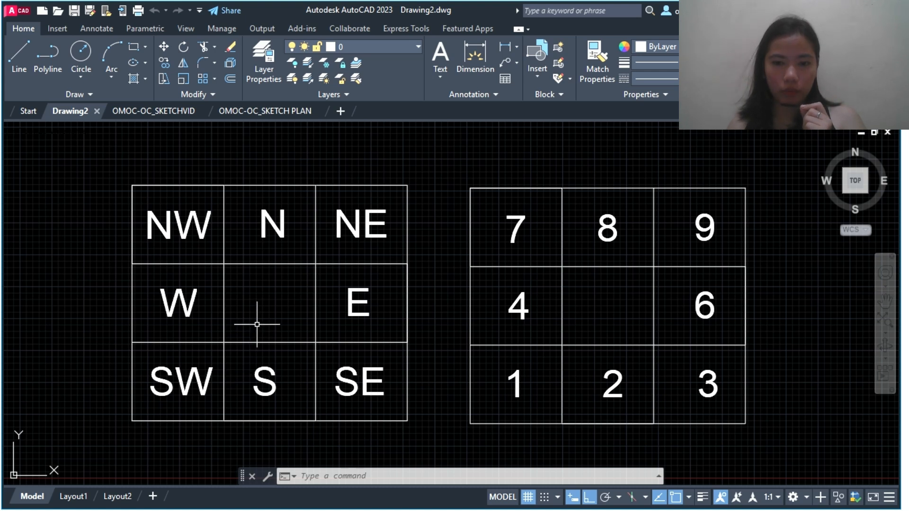
key(alt+Tab)
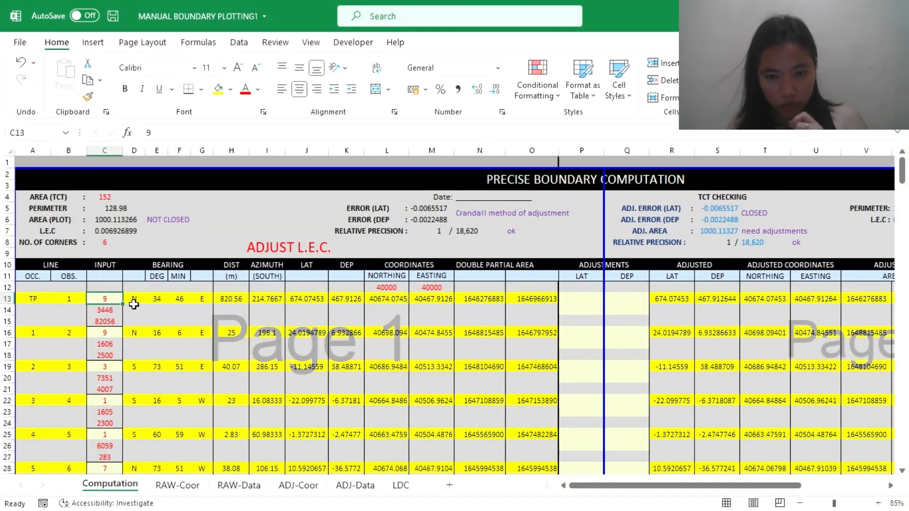
double_click(107, 301)
click(112, 308)
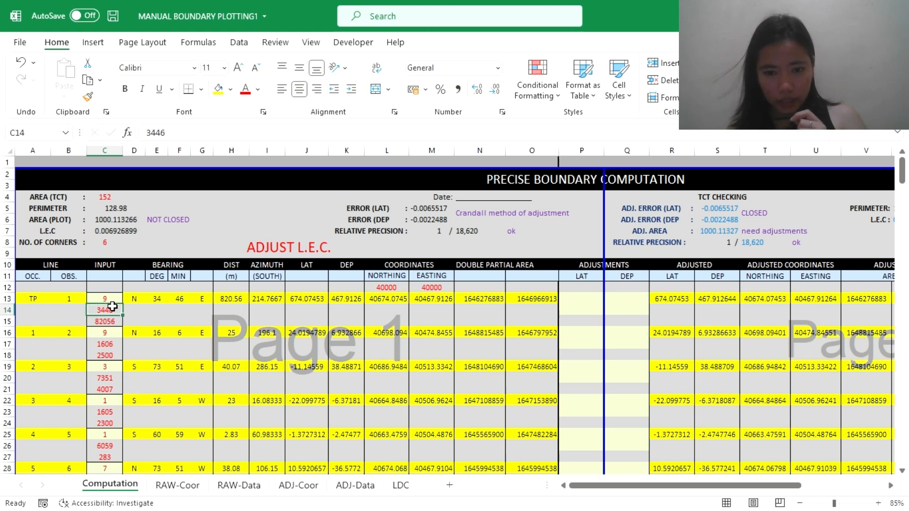
text(08)
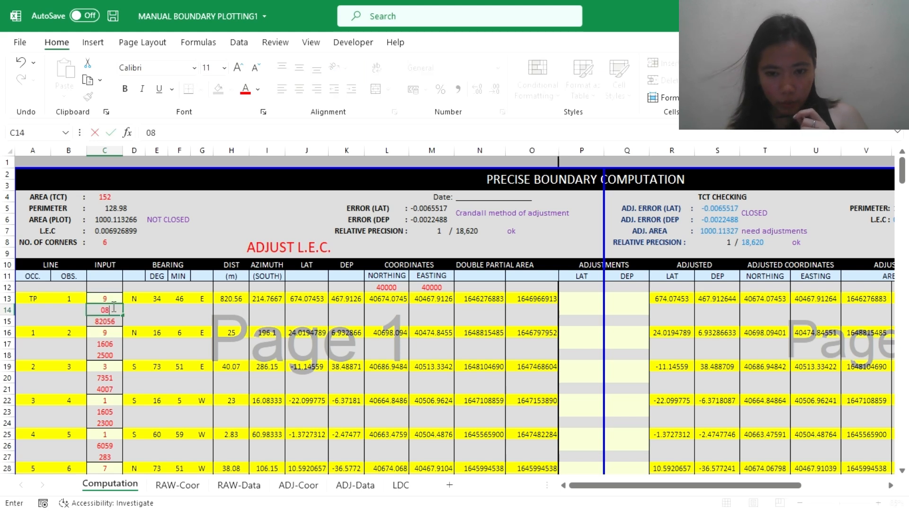
text(15)
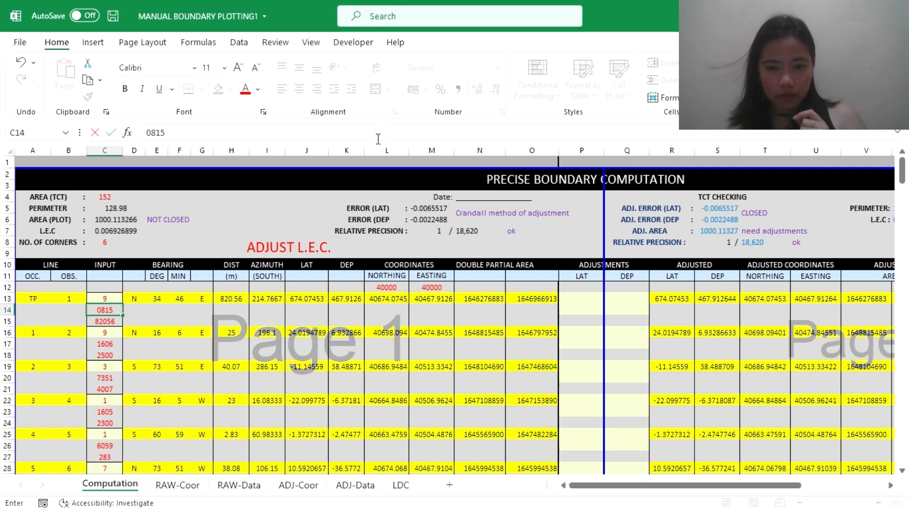
key(Return)
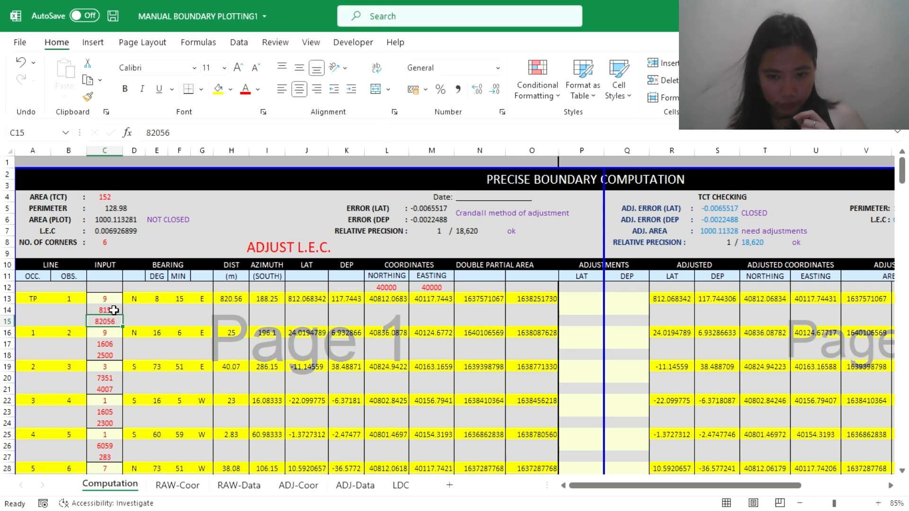
text(65673)
key(Return)
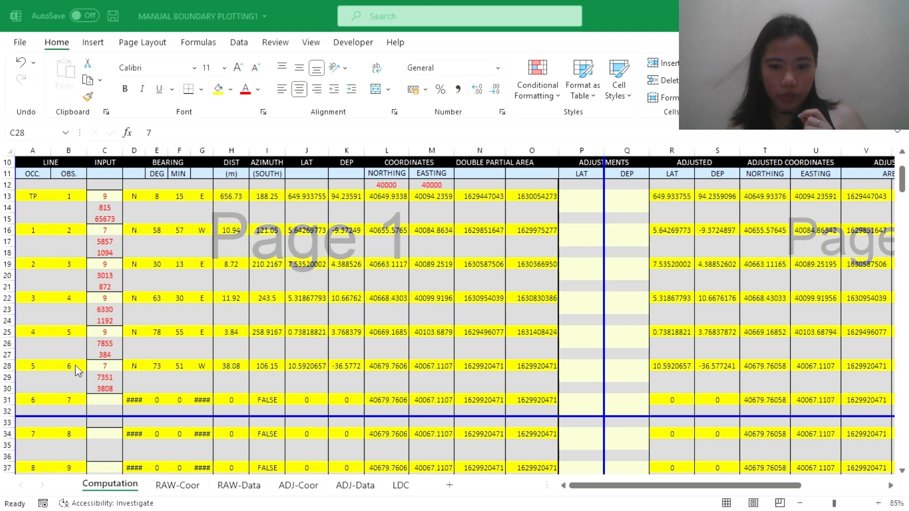
Enter quadrant code 1, bearing 3332 and distance 840 for the line from corner 5 to 6.
click(97, 367)
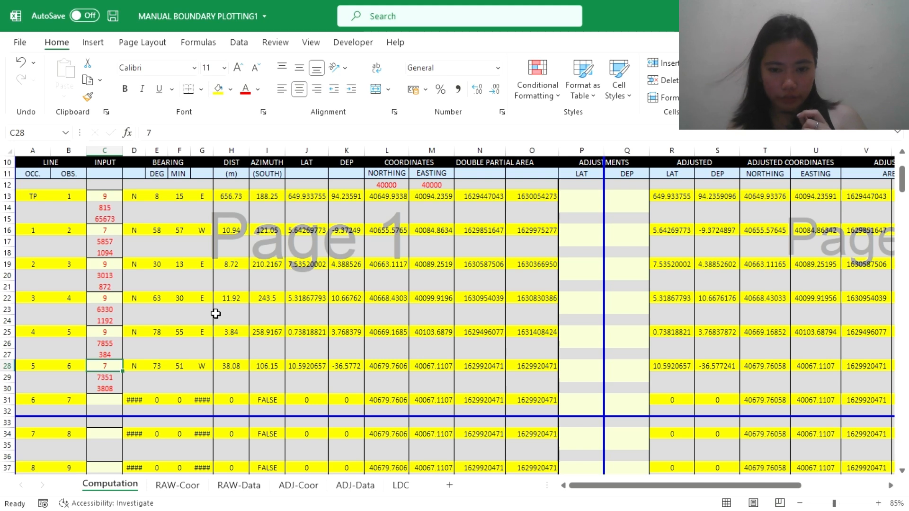
text(1)
key(Return)
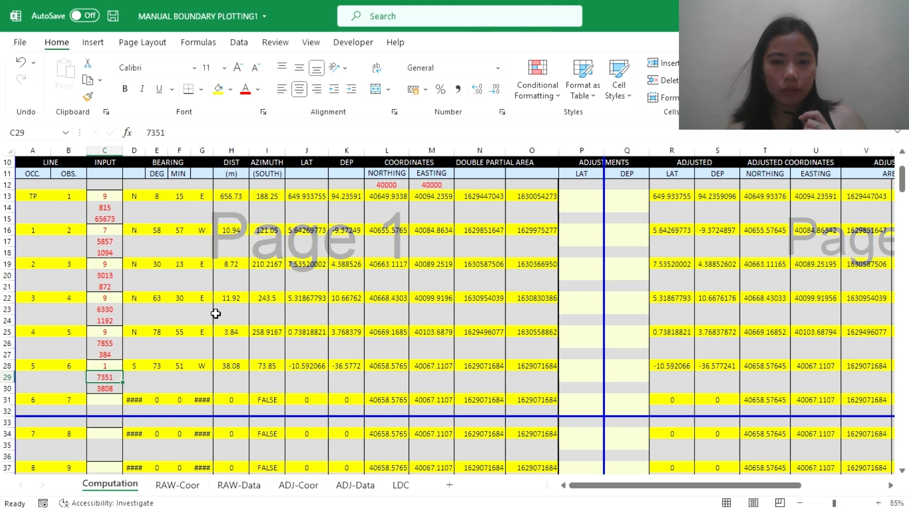
text(3332)
key(Return)
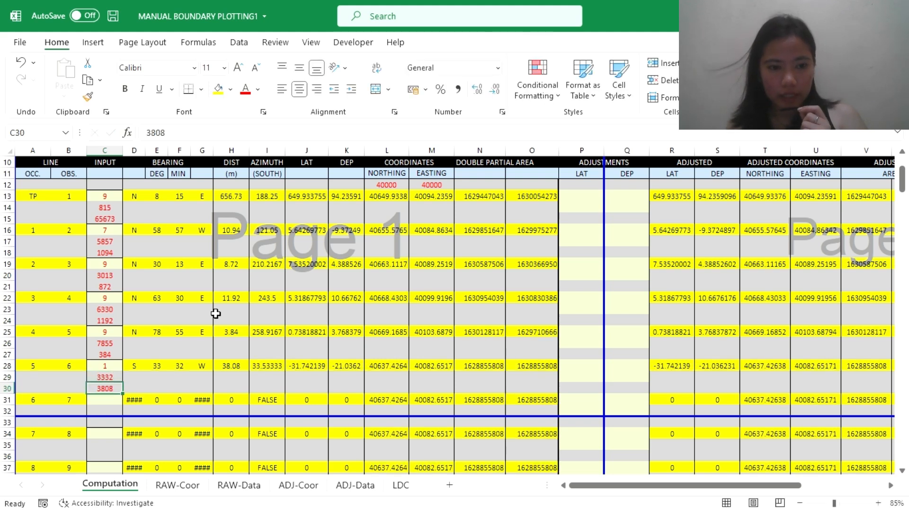
text(840)
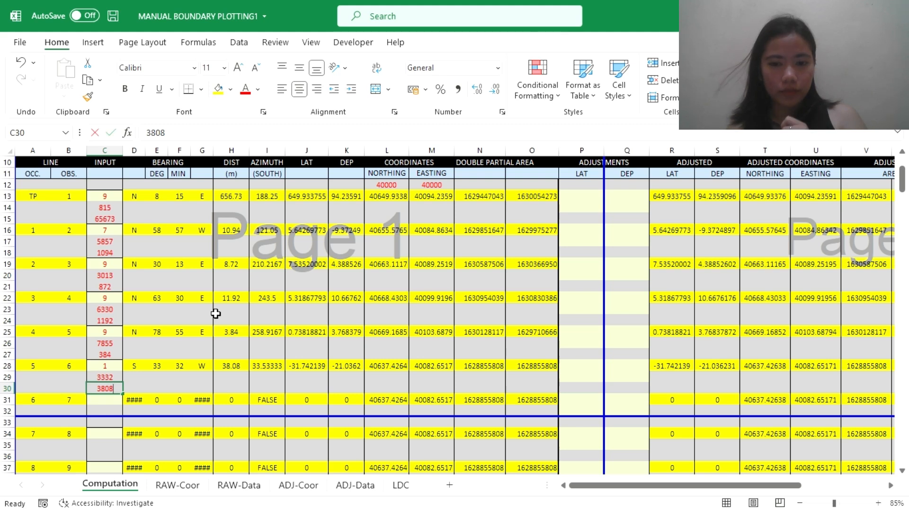
key(Return)
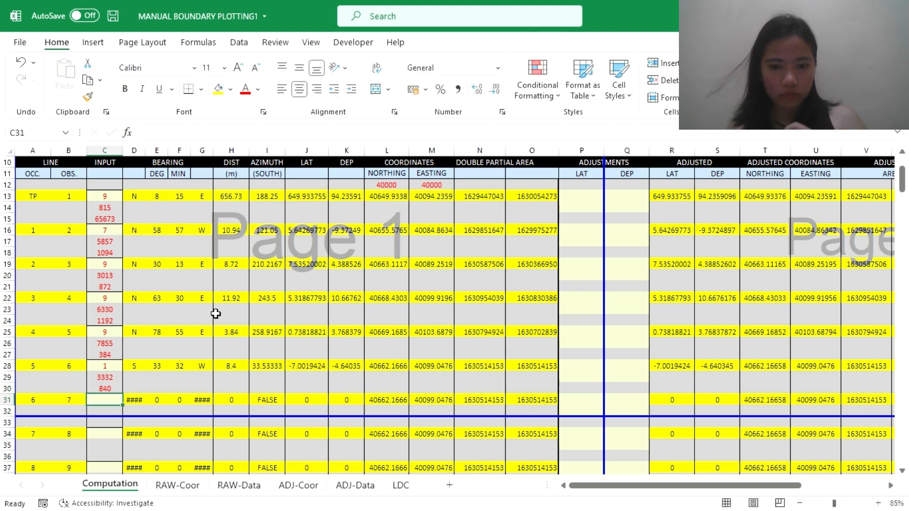
Enter quadrant code 1, bearing 2130 and distance 1315 for the line from corner 6 to 7.
text(1)
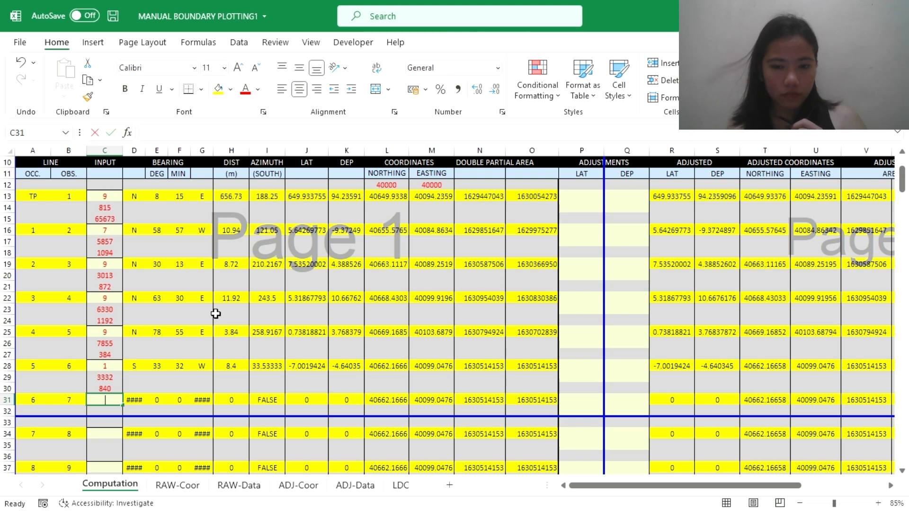
key(Return)
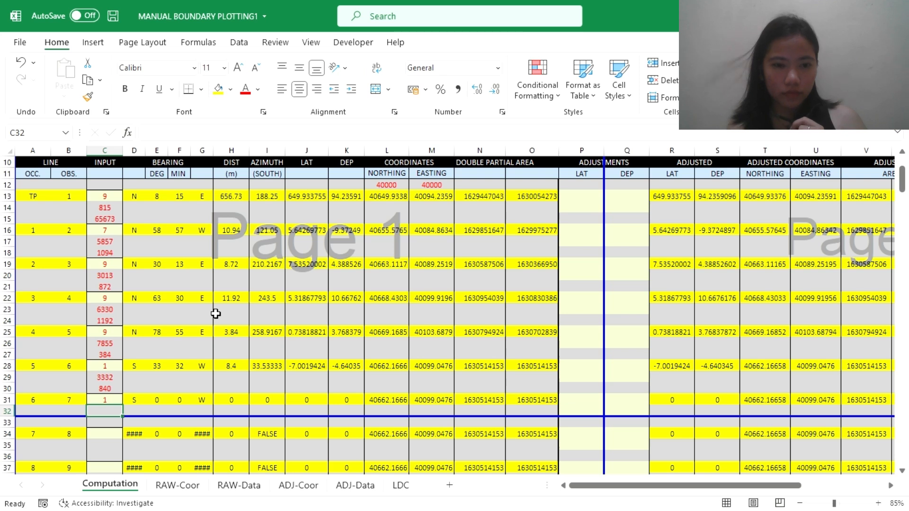
text(2130)
key(Return)
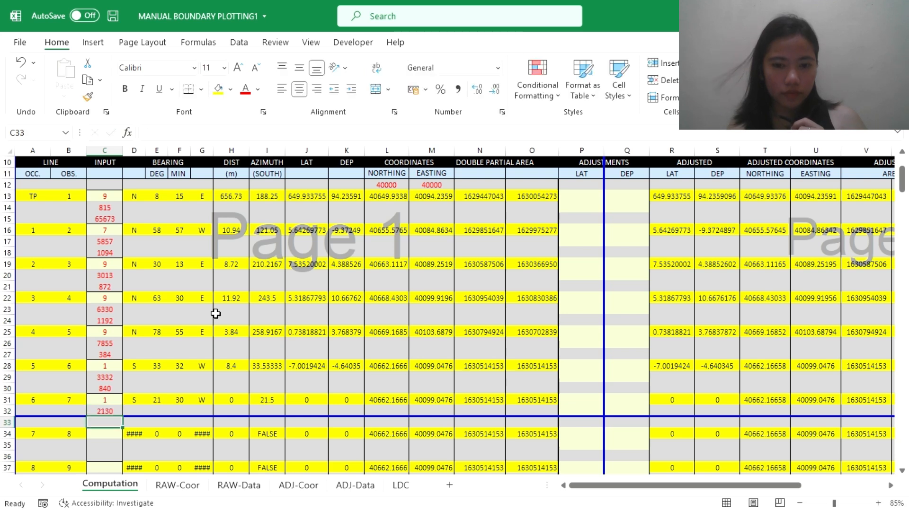
text(1315)
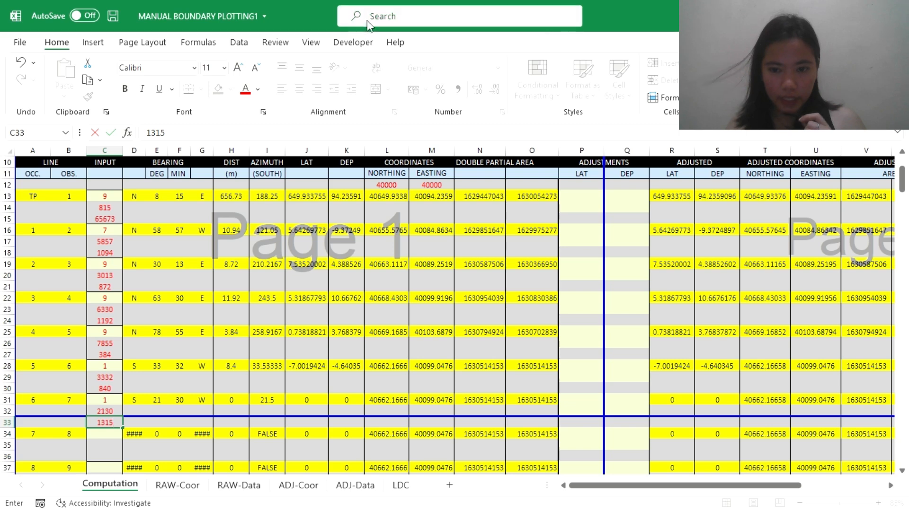
Copy the PL command and the coordinate list in A1:A8 of the RAW-Data sheet.
scroll(384, 28, up, 1)
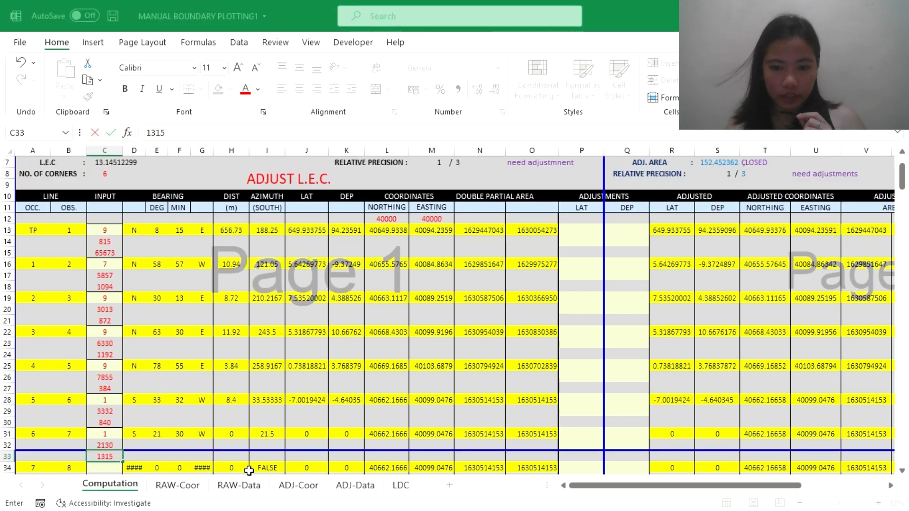
click(251, 486)
click(211, 379)
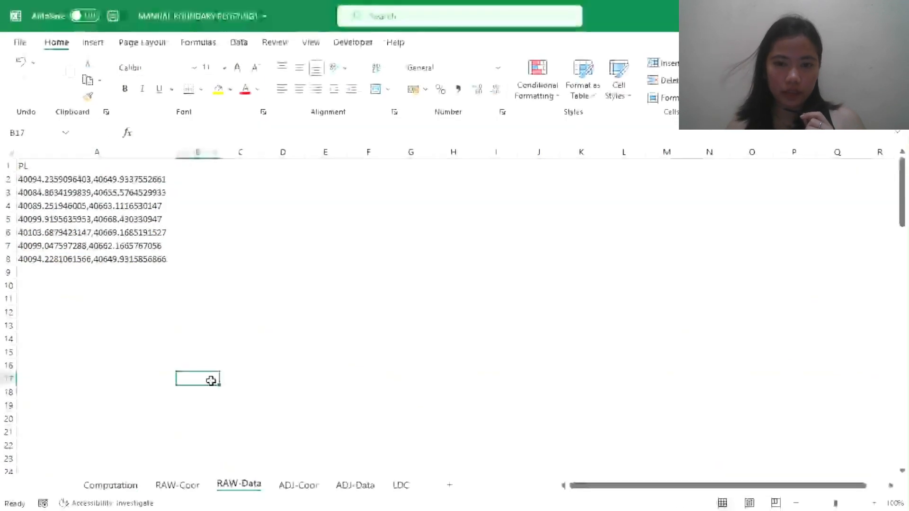
drag(132, 164, 121, 260)
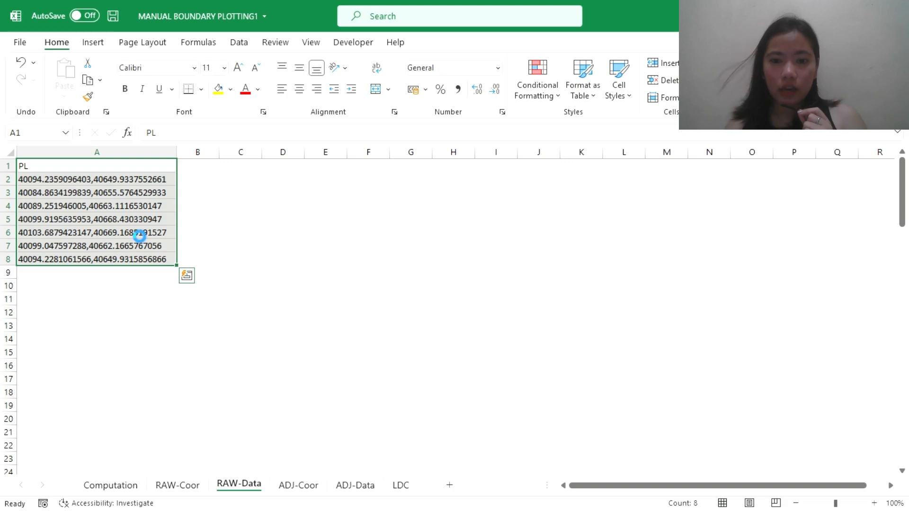
key(ctrl+c)
Switch to AutoCAD, paste the copied data to draw the lot boundary polyline in OMOC-OC_SKETCHVID, and zoom to its extents.
key(alt+Tab)
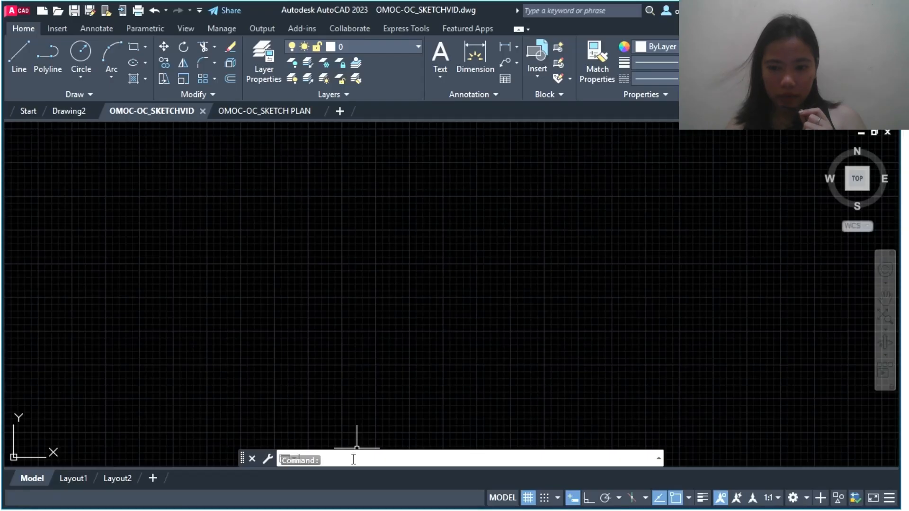
key(ctrl+v)
key(Return)
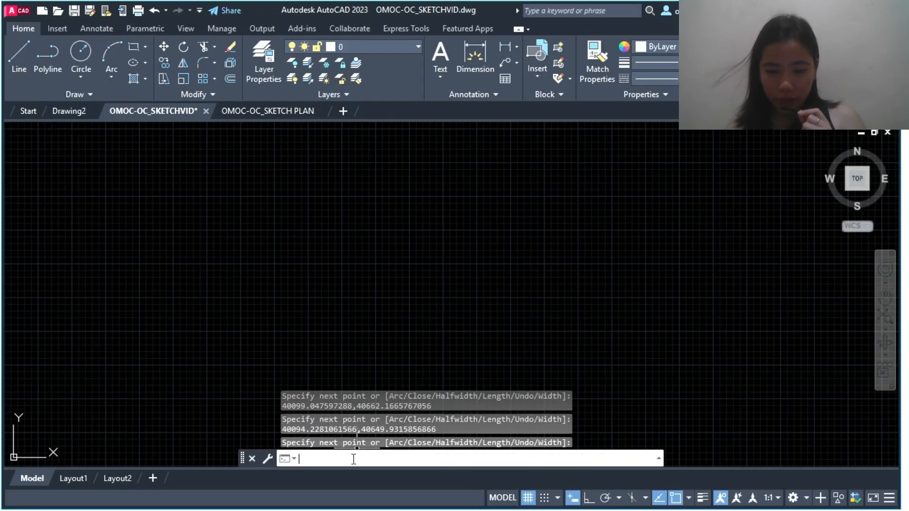
text(z)
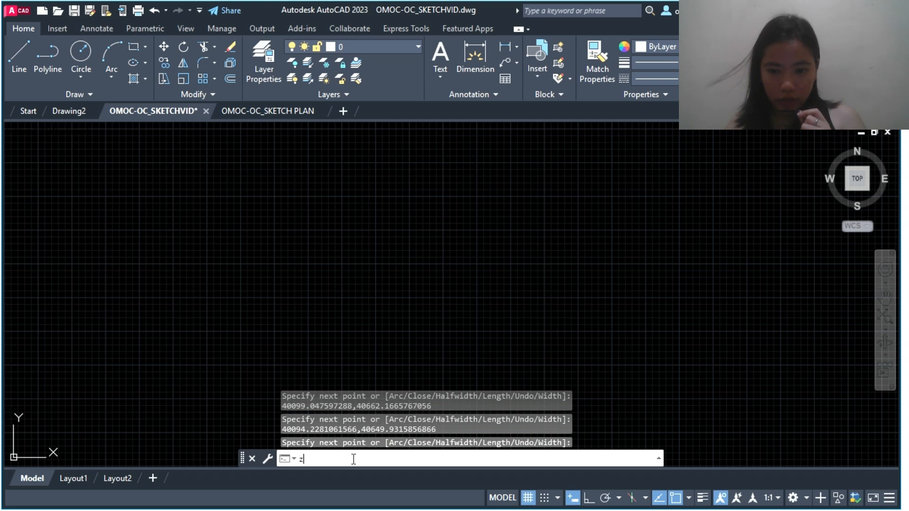
key(Return)
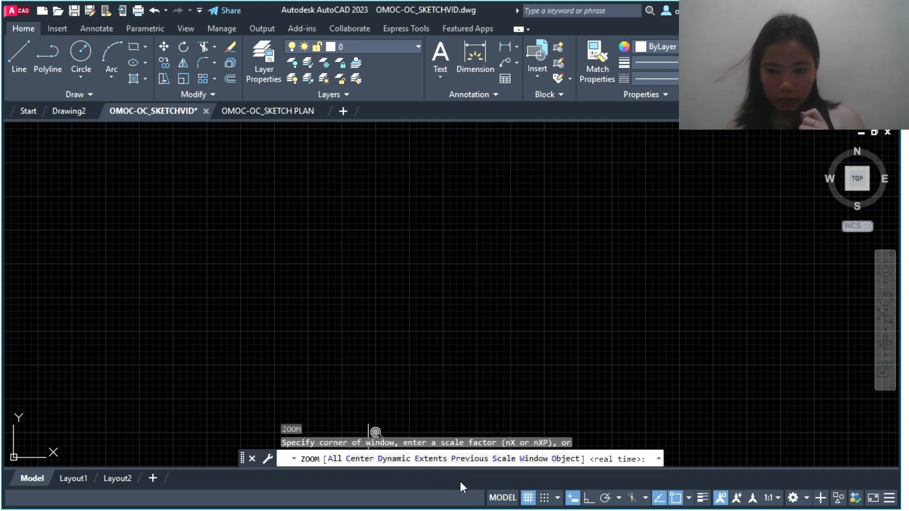
click(428, 458)
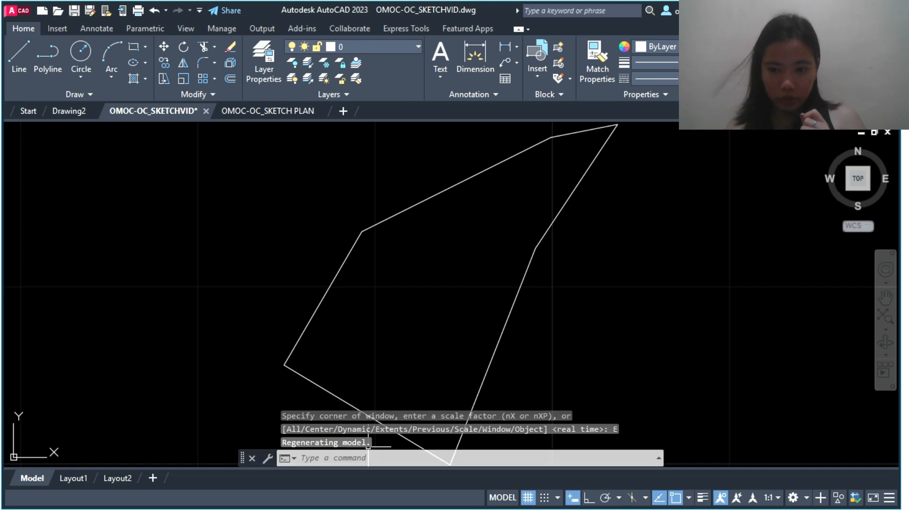
scroll(467, 334, down, 2)
mouse_move(467, 335)
middle_down()
mouse_move(416, 280)
mouse_move(377, 304)
mouse_move(327, 304)
middle_up()
scroll(402, 300, down, 2)
scroll(402, 297, up, 2)
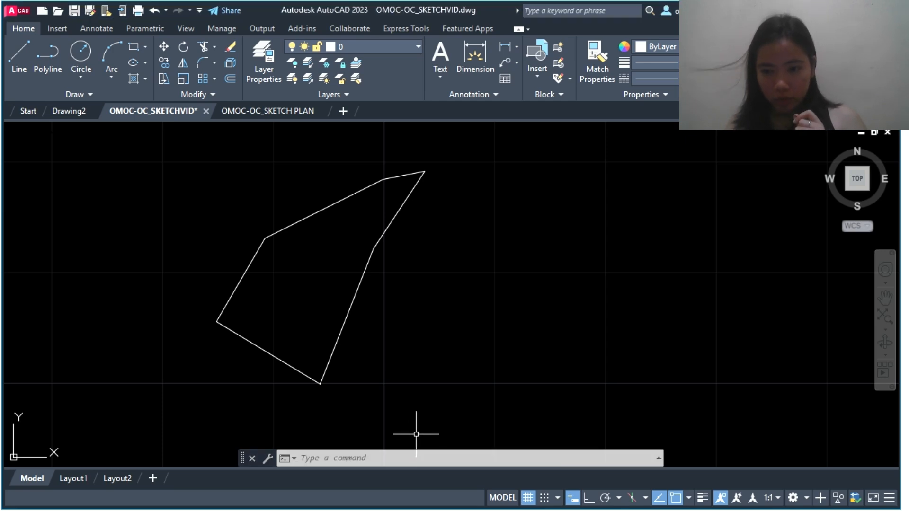
Load the application file roryvf (1) (1) from the Downloads folder.
text(AP)
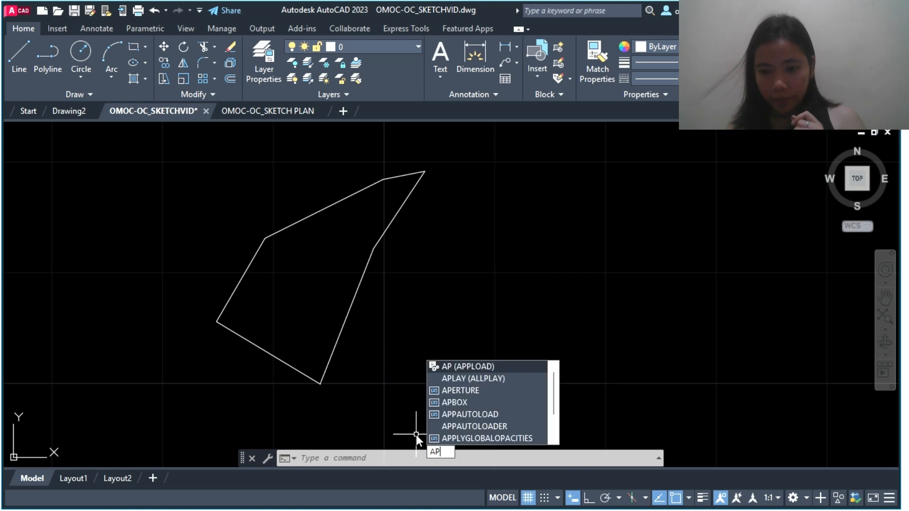
key(Return)
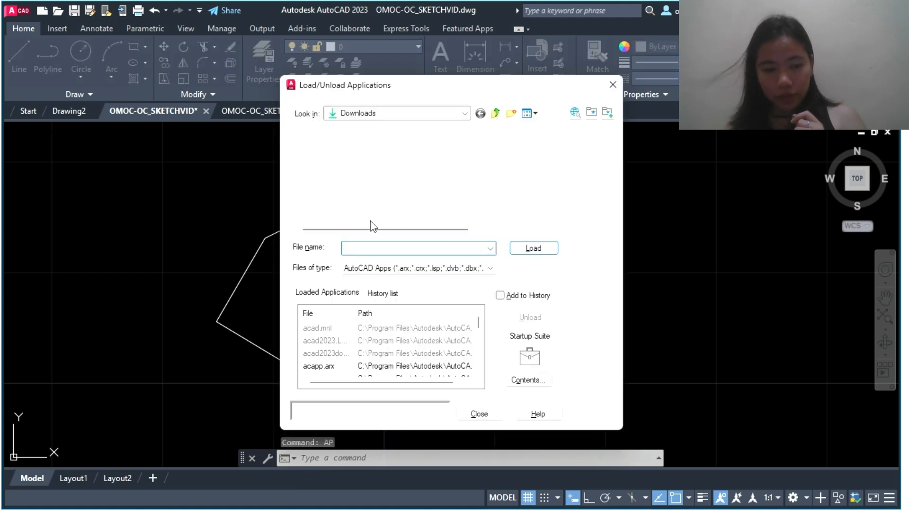
scroll(401, 180, down, 1)
scroll(397, 171, down, 2)
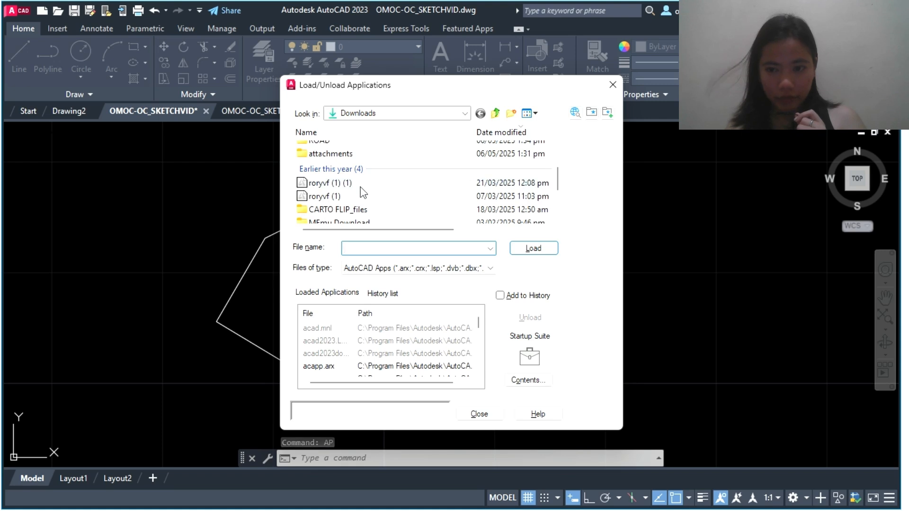
click(326, 182)
click(519, 251)
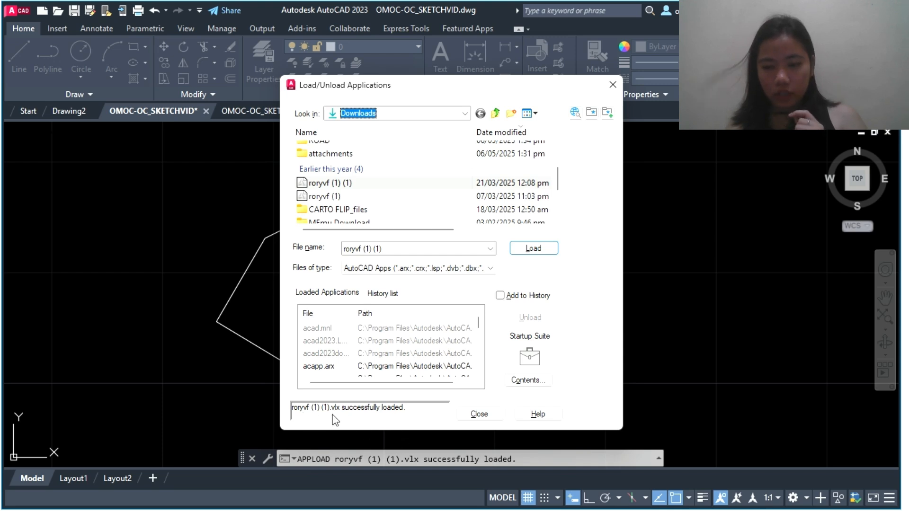
click(479, 415)
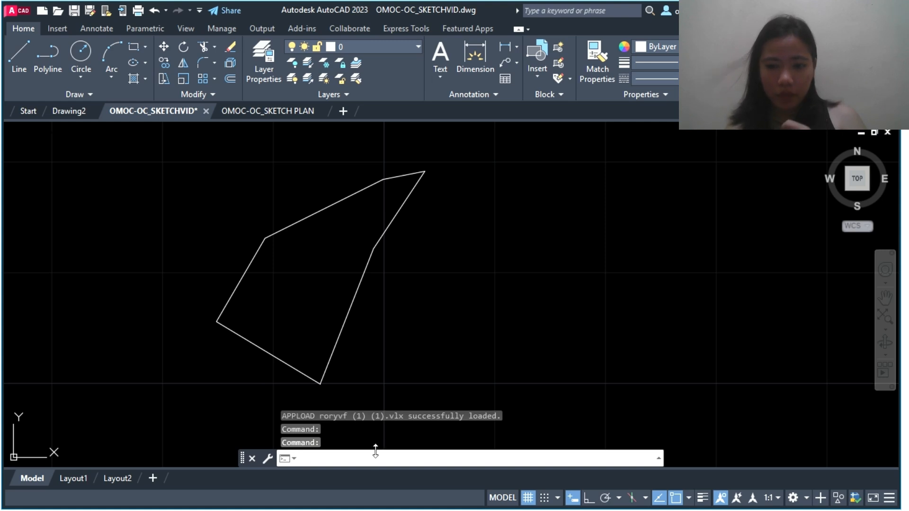
Run the TD command with the Points option and trace the lot clockwise through every corner, starting and closing at the southernmost one.
text(td)
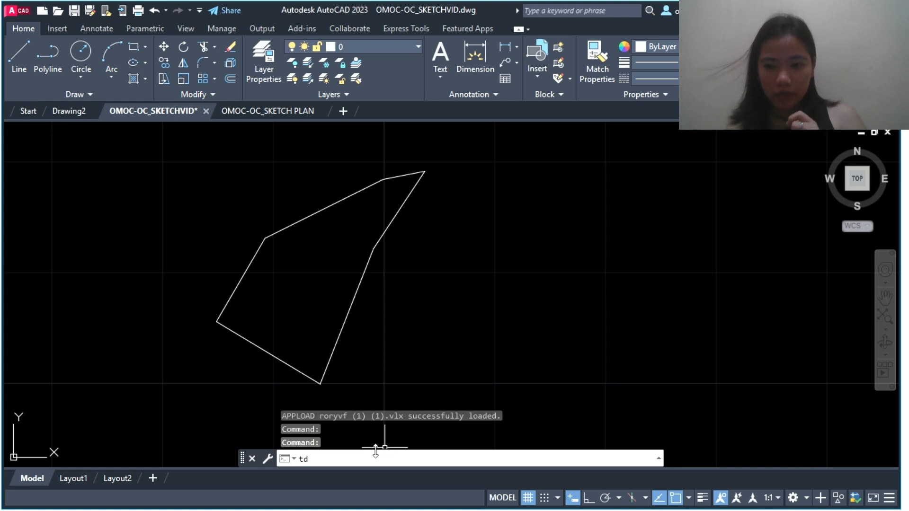
key(Return)
mouse_move(563, 374)
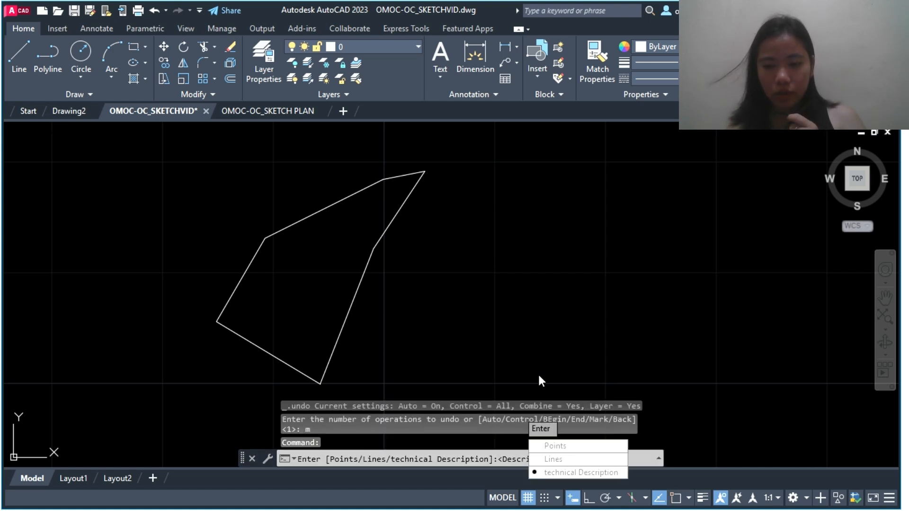
click(564, 445)
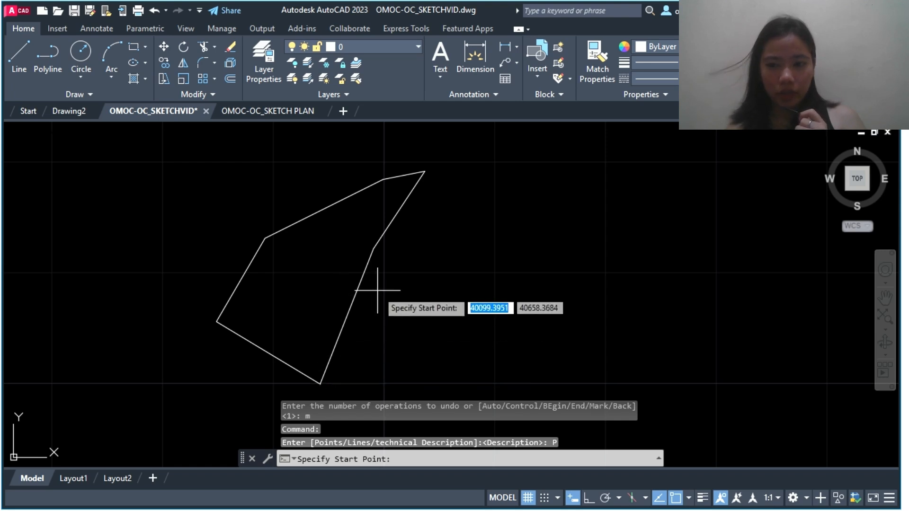
click(320, 383)
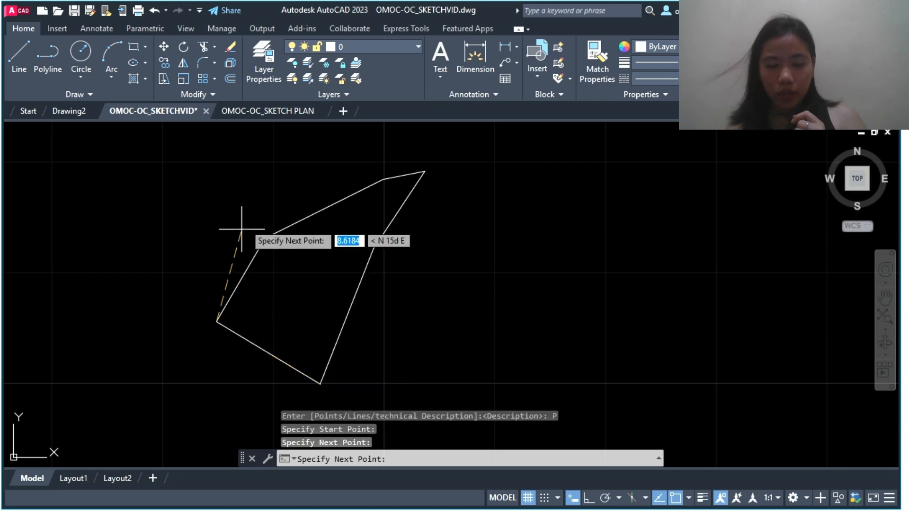
click(265, 237)
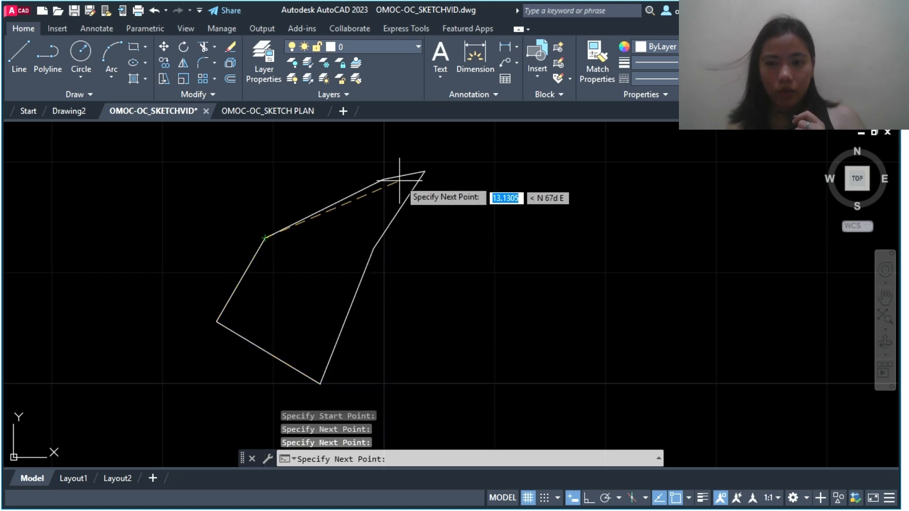
click(384, 179)
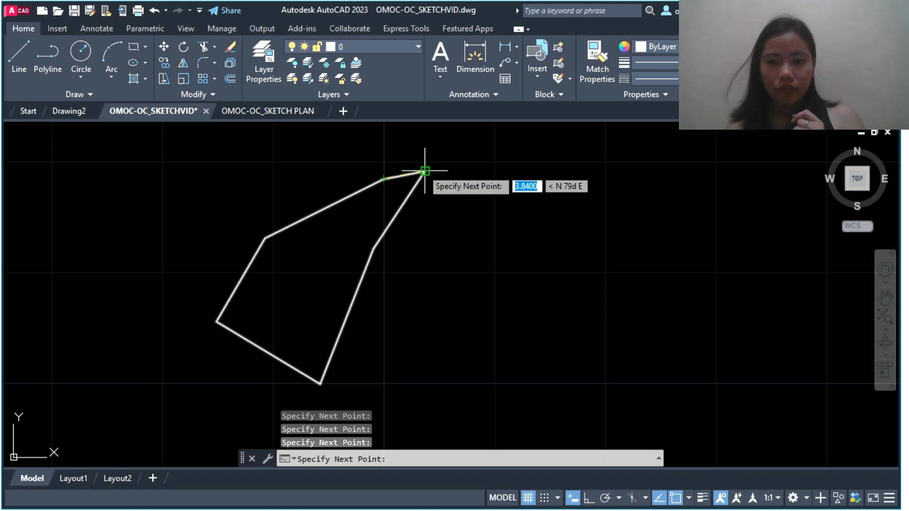
click(425, 171)
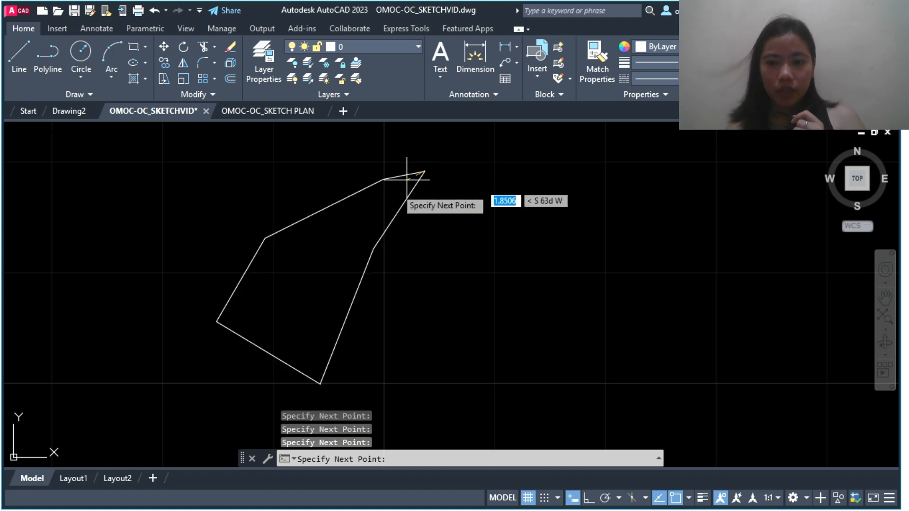
click(374, 247)
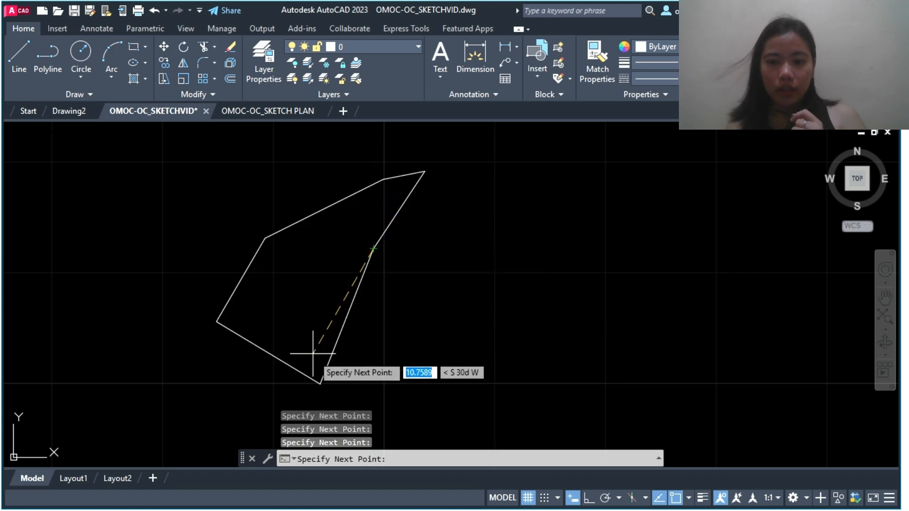
click(321, 384)
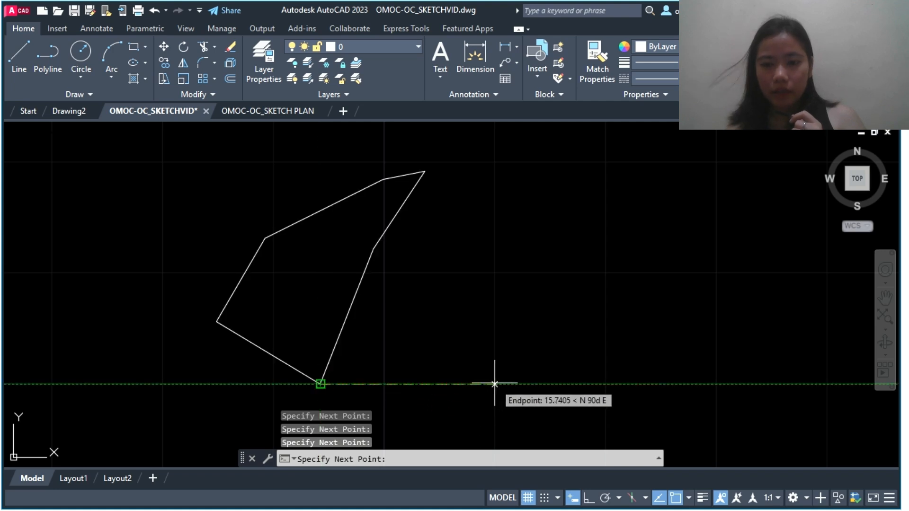
key(Return)
Annotate the traverse with an annotation height of 0.5.
key(Down)
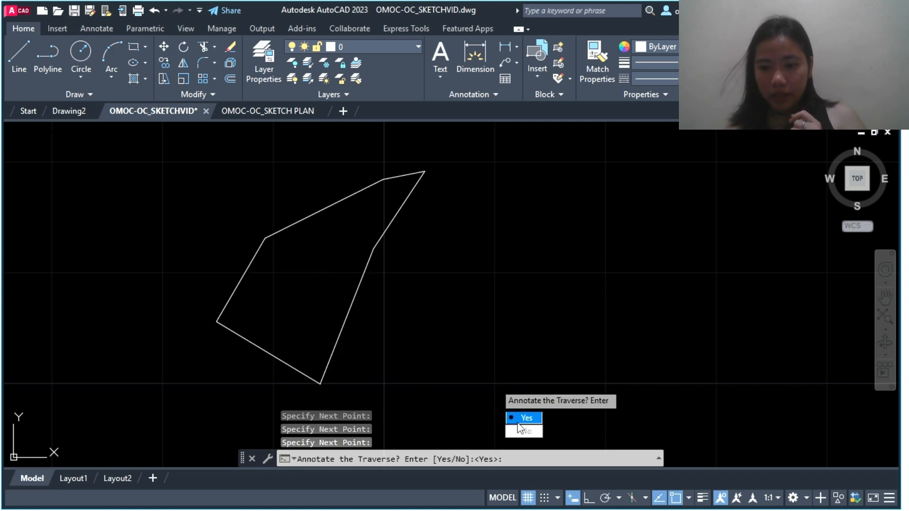
key(Return)
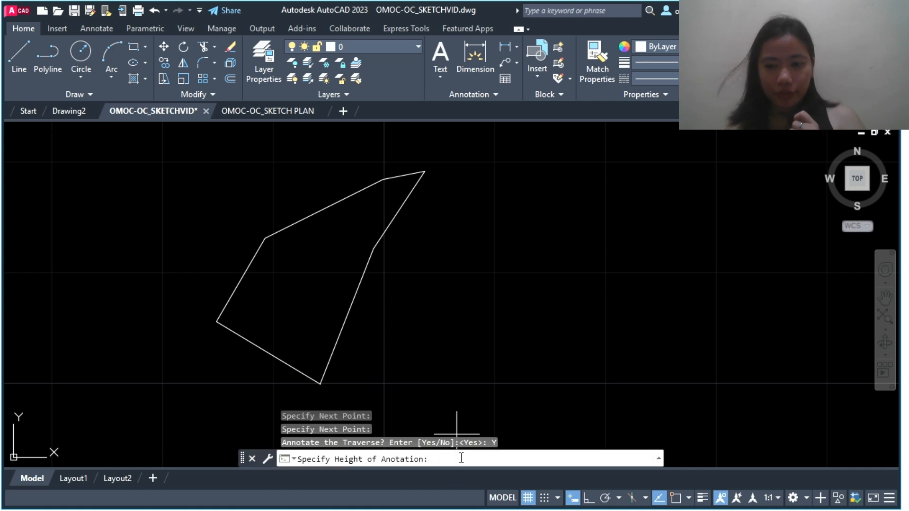
text(0.5)
key(Return)
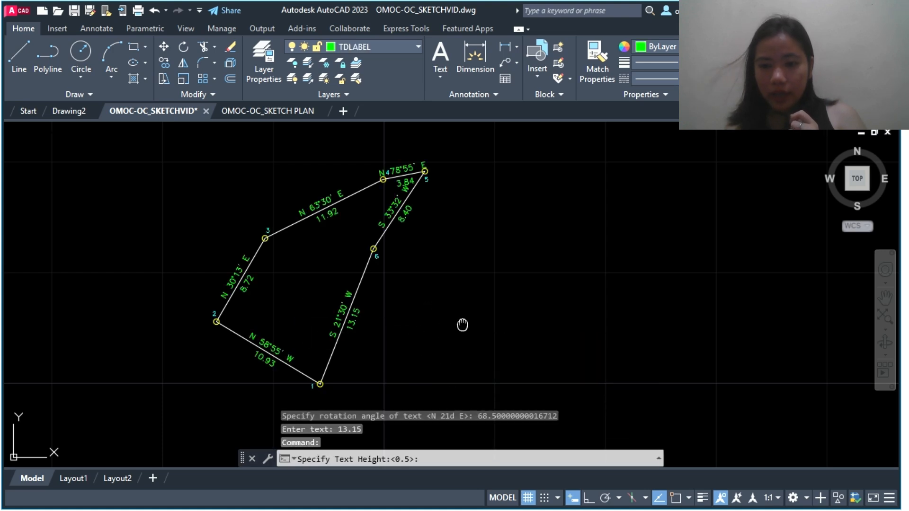
Place the technical description table east of the lot with text height 0.5 and distance unit m, and the coordinate table just below it.
mouse_move(463, 325)
middle_down()
mouse_move(378, 336)
mouse_move(330, 327)
middle_up()
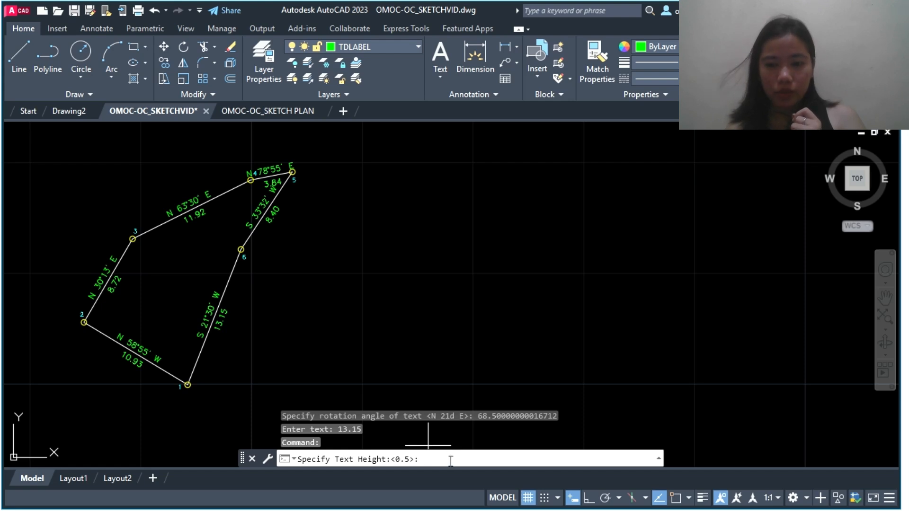
text(0.5)
key(Return)
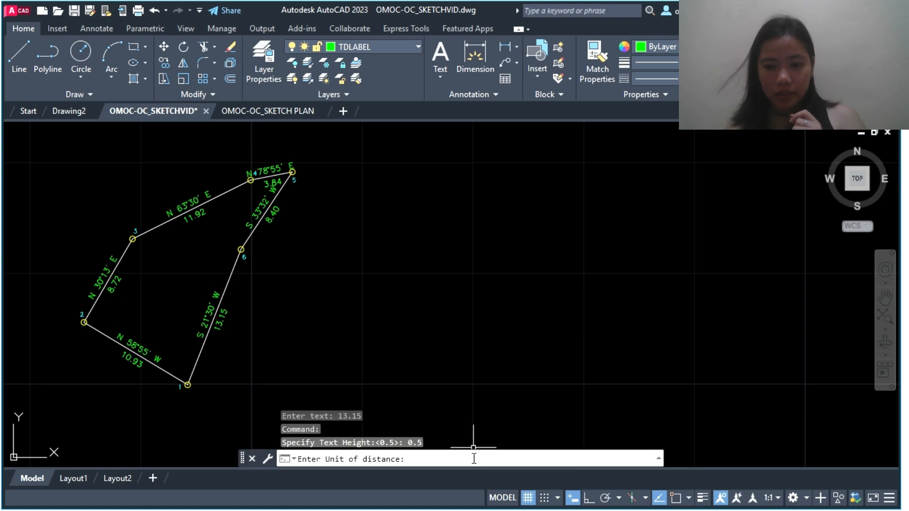
text(m)
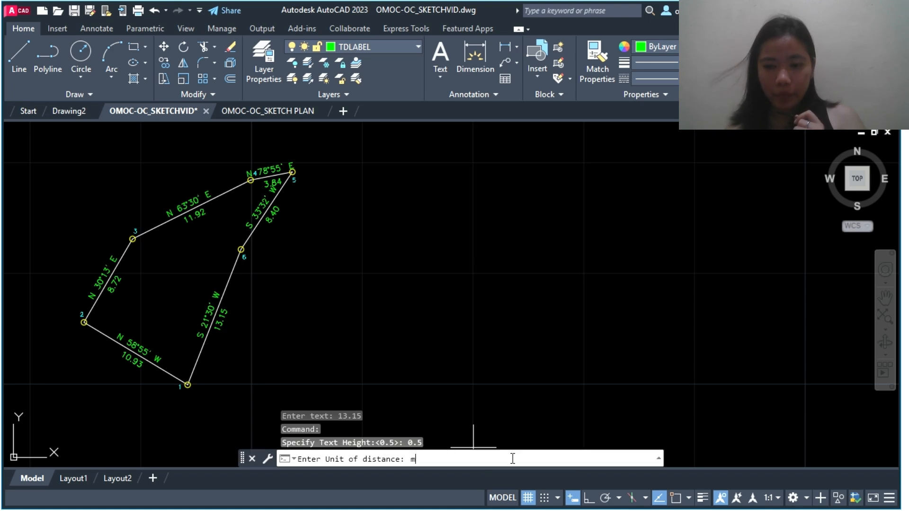
key(Return)
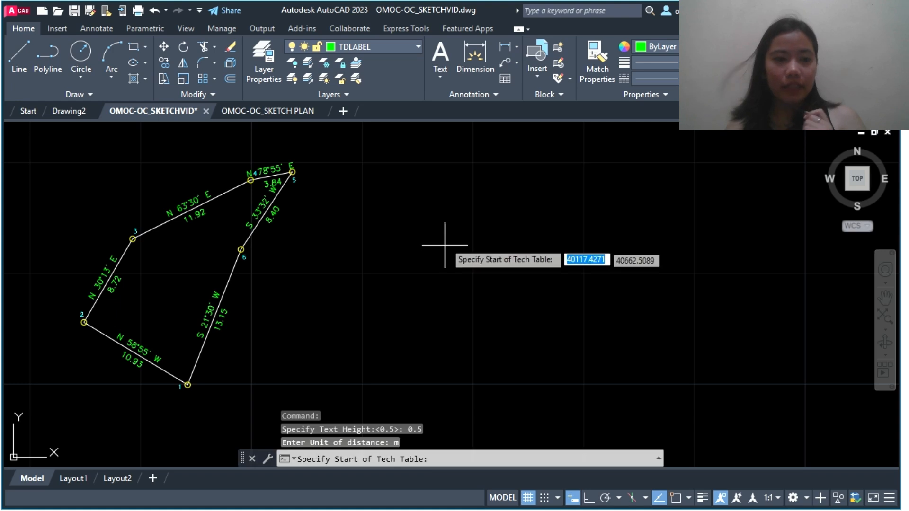
scroll(581, 195, down, 4)
mouse_move(582, 196)
middle_down()
mouse_move(448, 264)
mouse_move(421, 267)
middle_up()
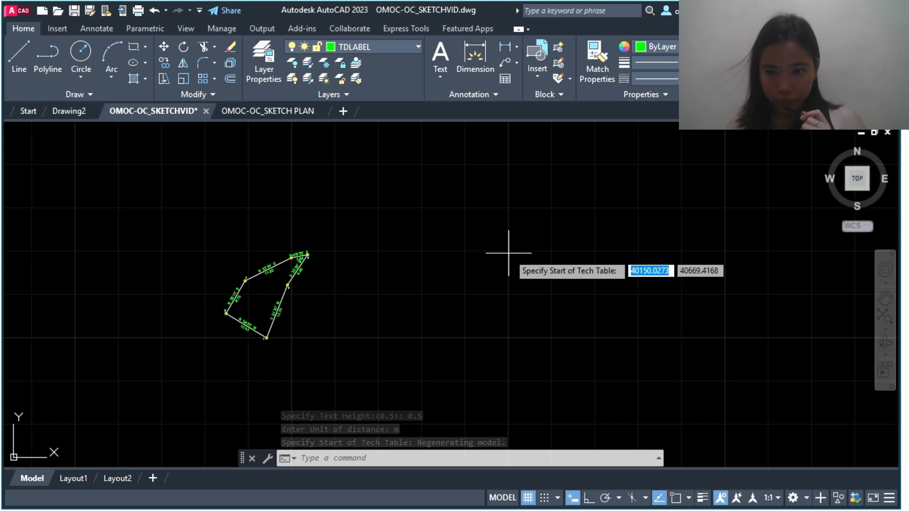
click(506, 253)
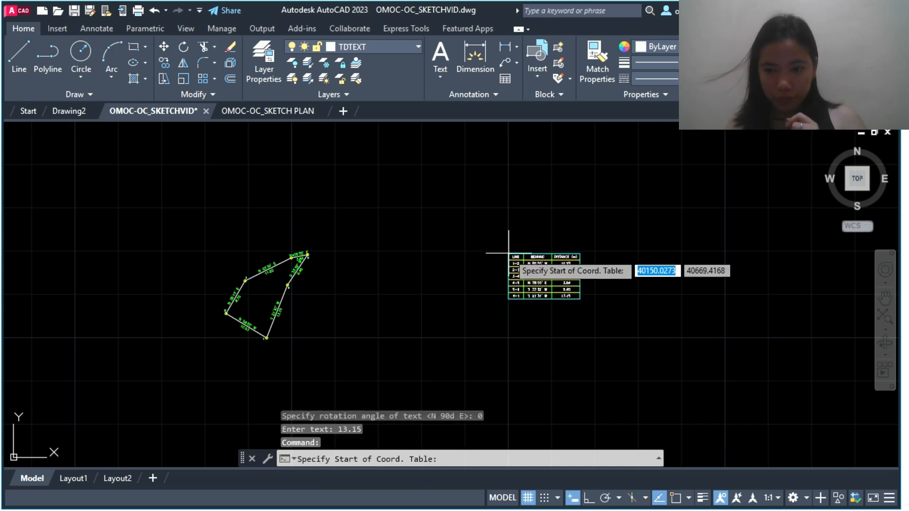
click(509, 305)
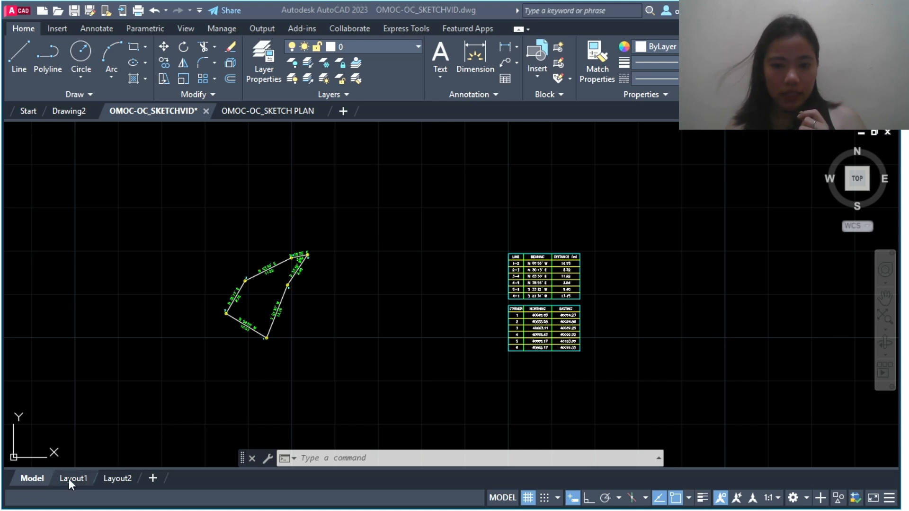
In Layout1, draw a rectangular border about 257 by 195 along the dashed printable-area boundary of the sheet.
mouse_move(68, 479)
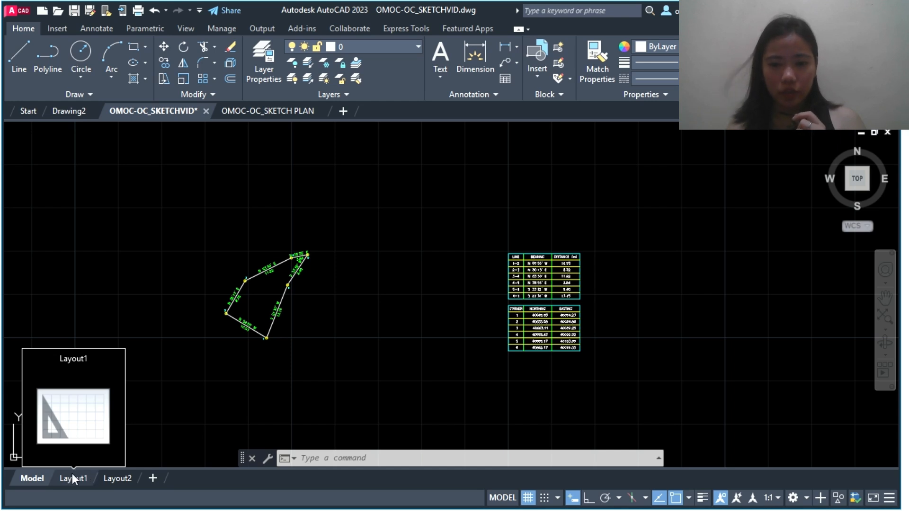
click(72, 474)
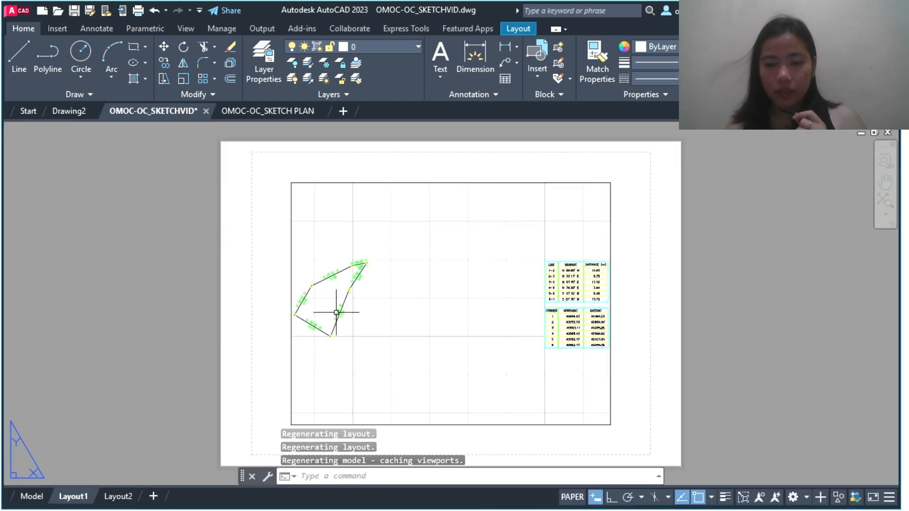
click(133, 47)
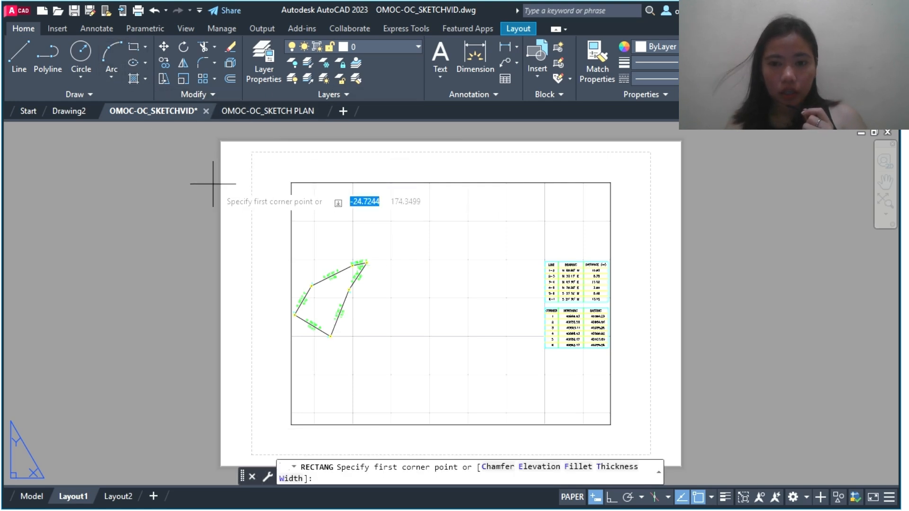
key(Escape)
scroll(224, 160, up, 2)
text(rec)
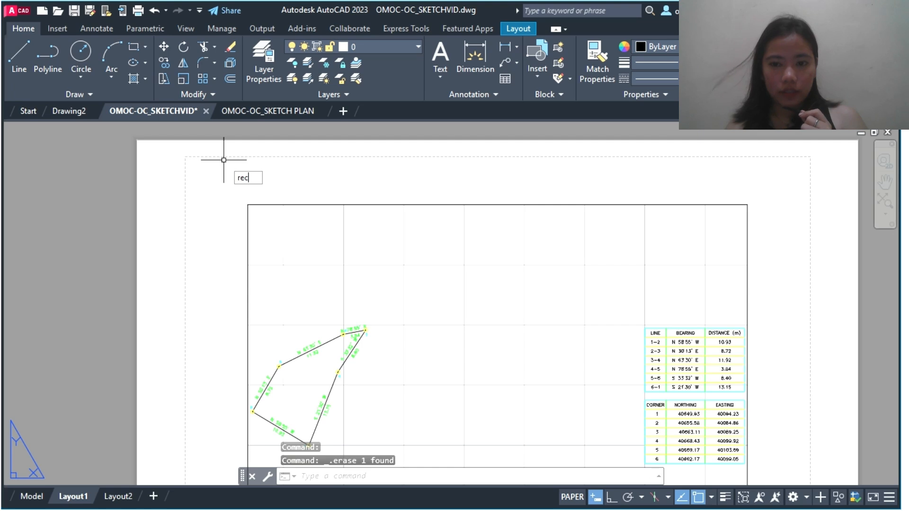
key(Return)
scroll(171, 150, up, 3)
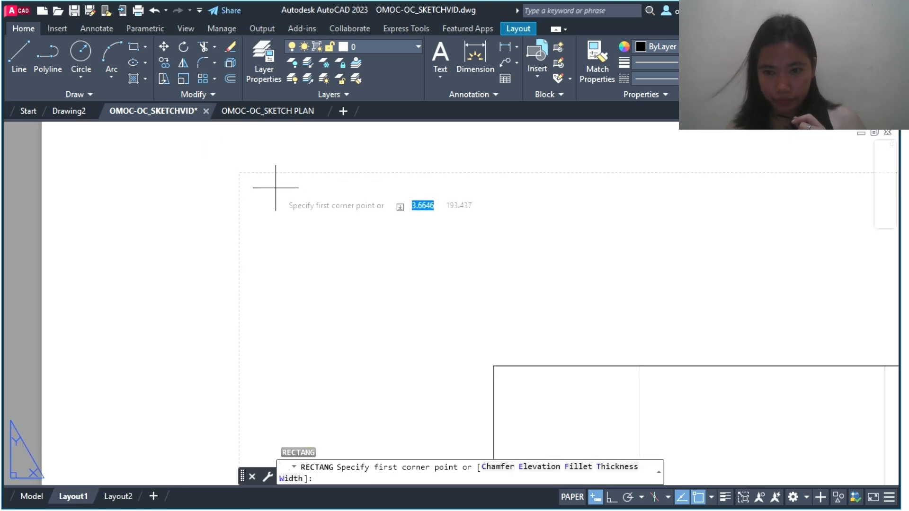
click(240, 173)
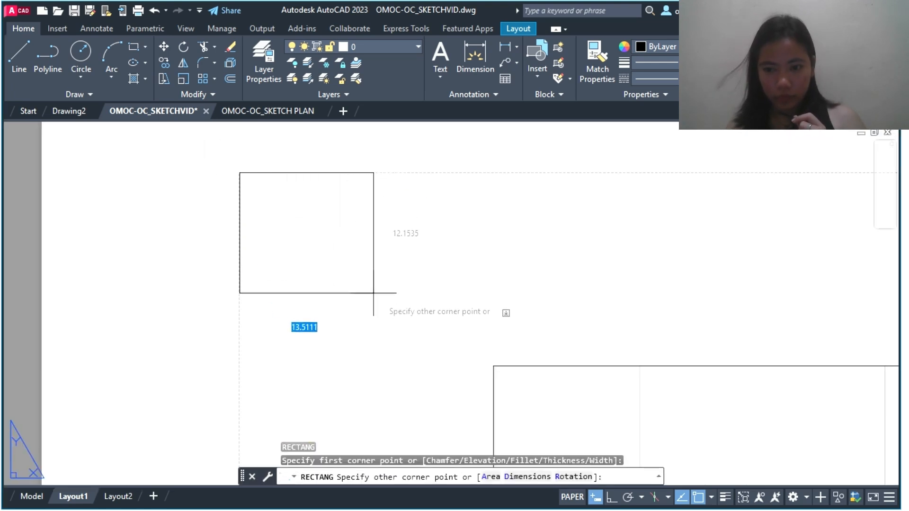
scroll(380, 295, down, 5)
middle_drag(550, 385, 15, 82)
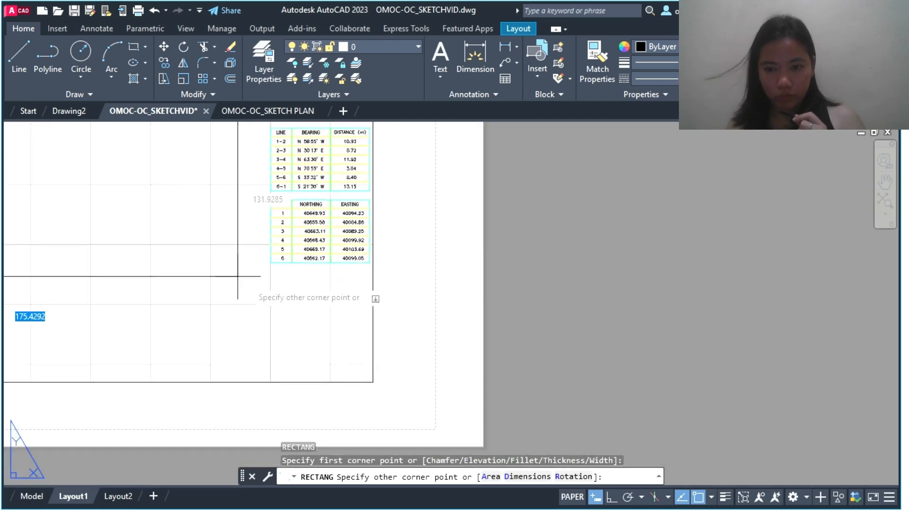
scroll(470, 432, up, 6)
scroll(348, 421, up, 5)
scroll(327, 419, up, 6)
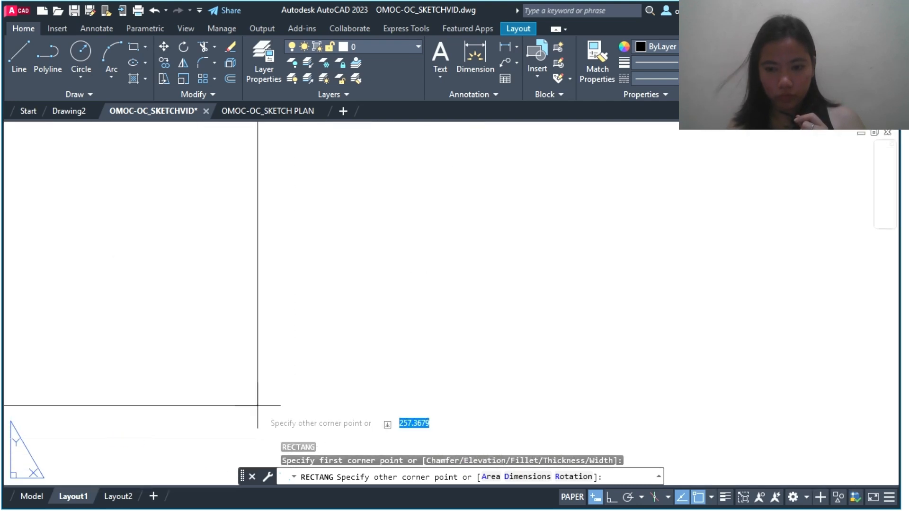
middle_drag(258, 406, 789, 402)
scroll(561, 383, up, 3)
scroll(539, 391, up, 5)
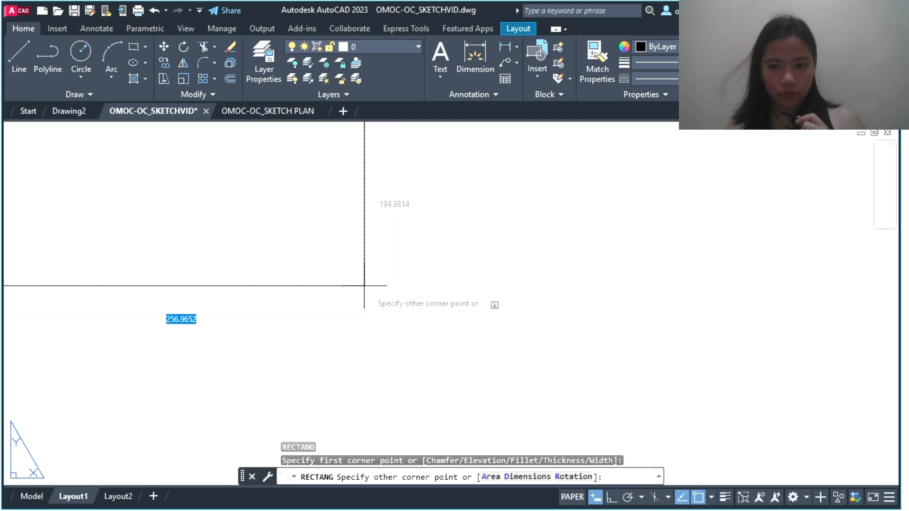
click(364, 286)
scroll(457, 291, down, 5)
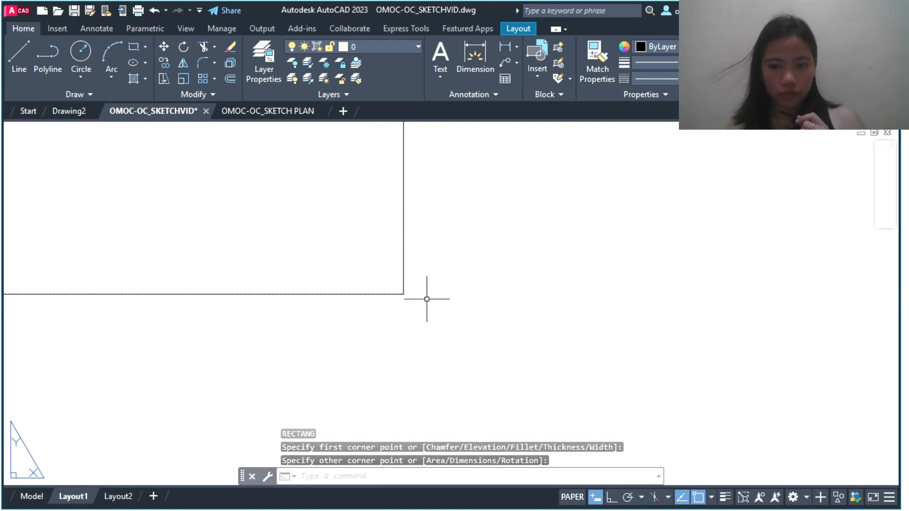
scroll(345, 292, down, 5)
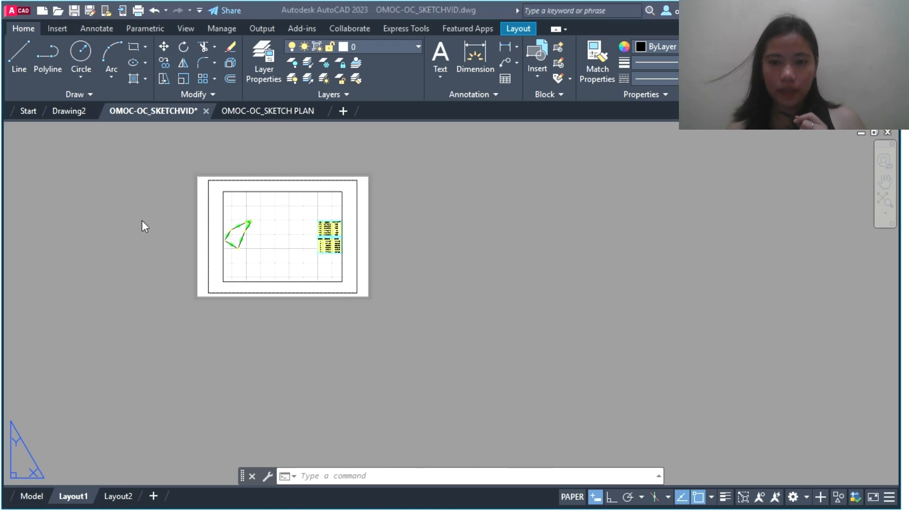
scroll(302, 237, up, 8)
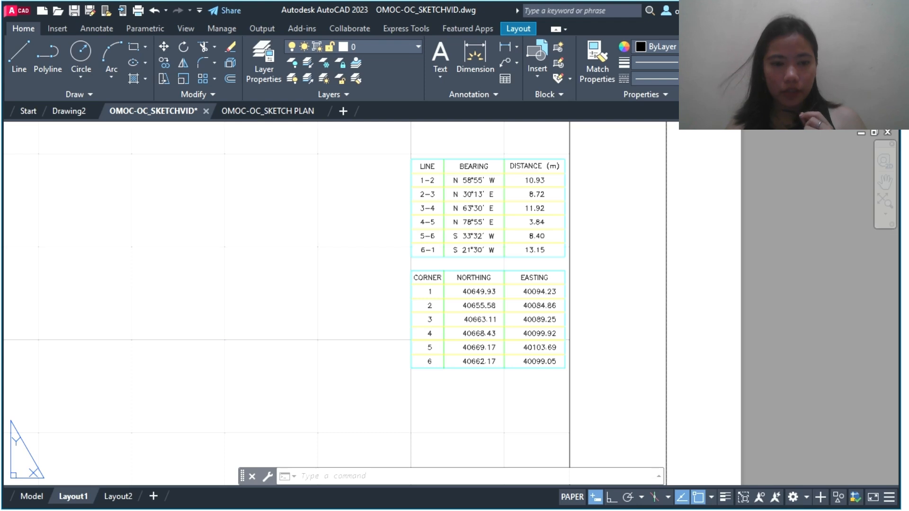
scroll(303, 221, down, 8)
middle_drag(299, 224, 423, 278)
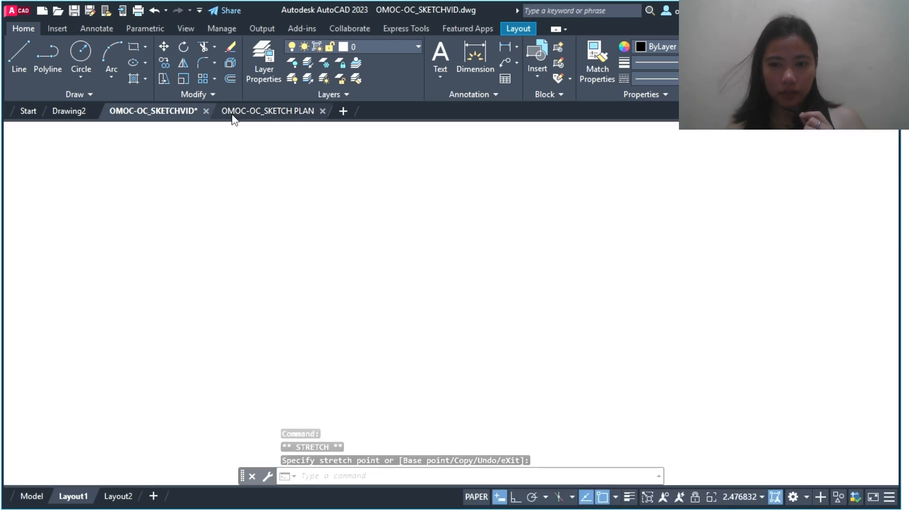
In the OMOC-OC_SKETCH PLAN drawing, select and copy the title block, the north-south arrow strip and the TECHNICAL DESCRIPTIONS heading with its frame lines.
click(232, 114)
scroll(507, 250, up, 3)
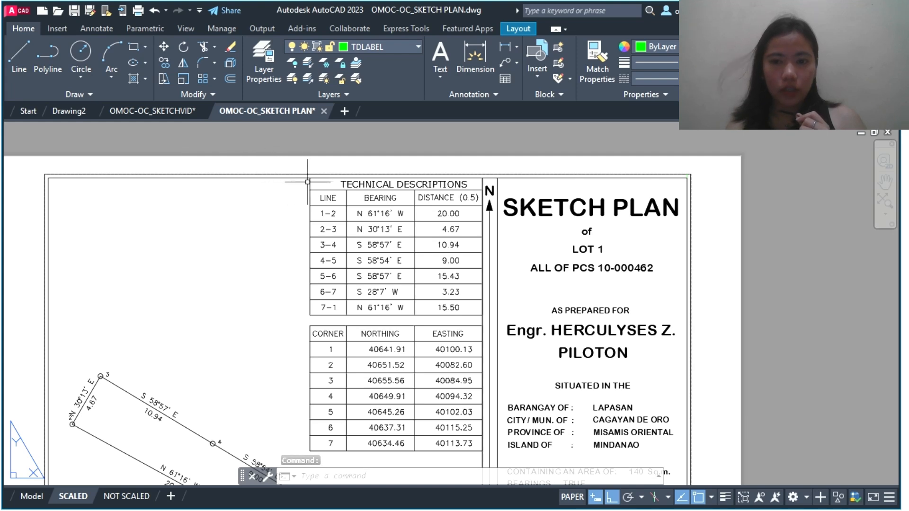
click(310, 184)
click(343, 183)
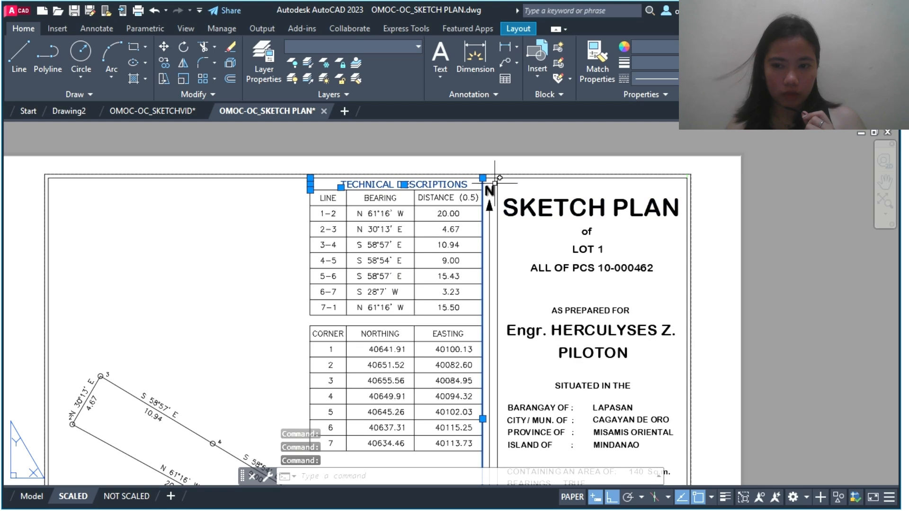
click(483, 186)
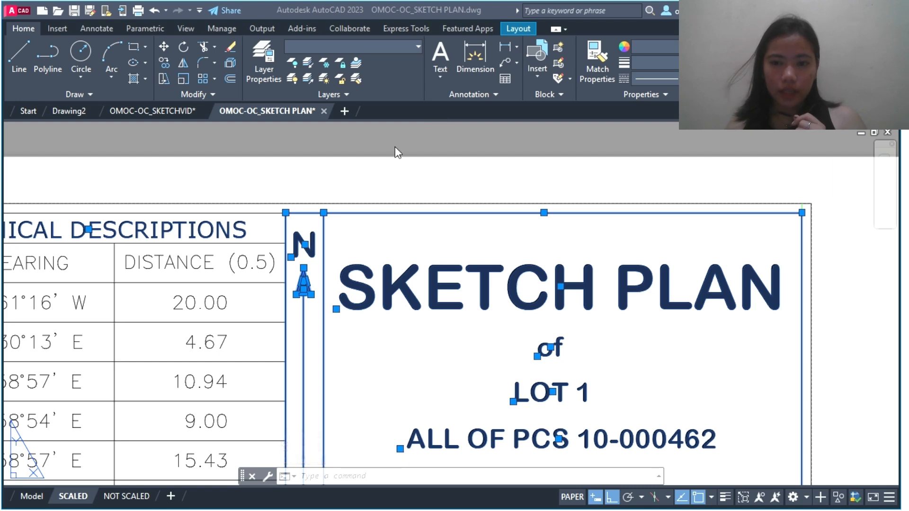
scroll(350, 205, down, 5)
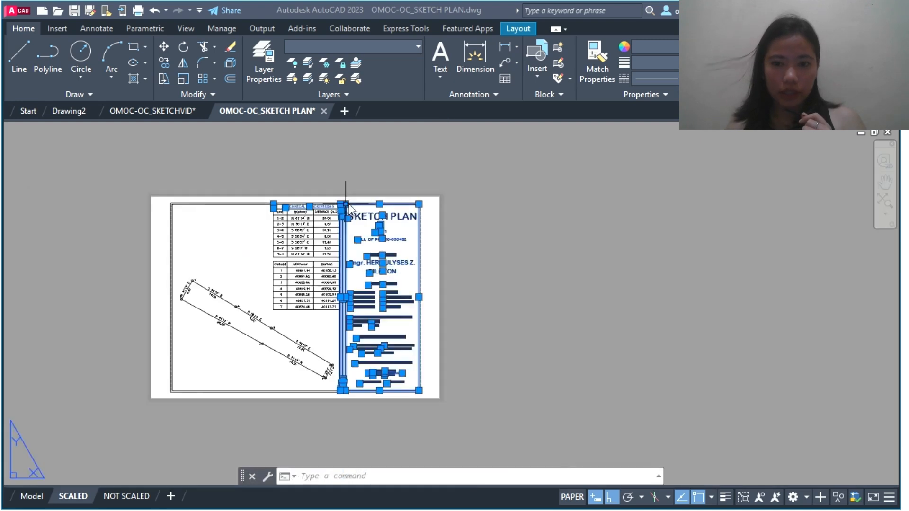
Paste the copied title block and heading into Layout1 of OMOC-OC_SKETCHVID, in the empty space east of the sheet.
mouse_move(143, 111)
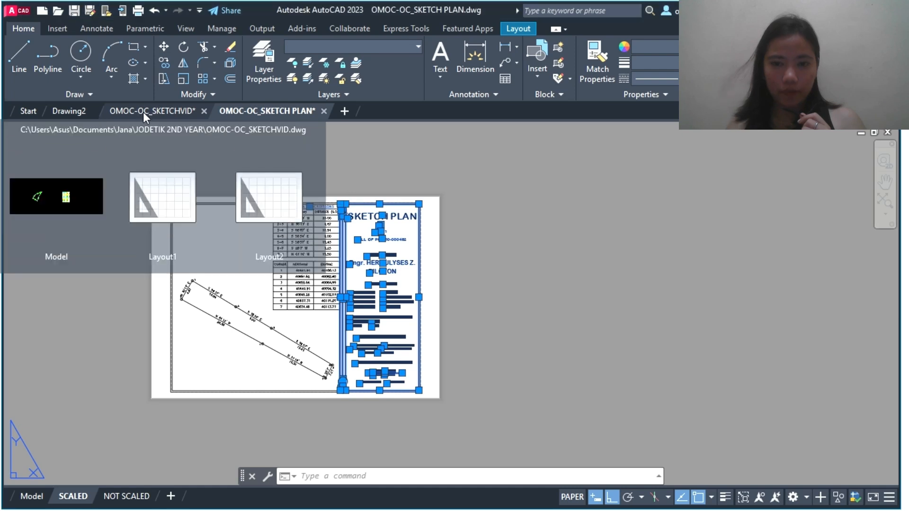
click(139, 163)
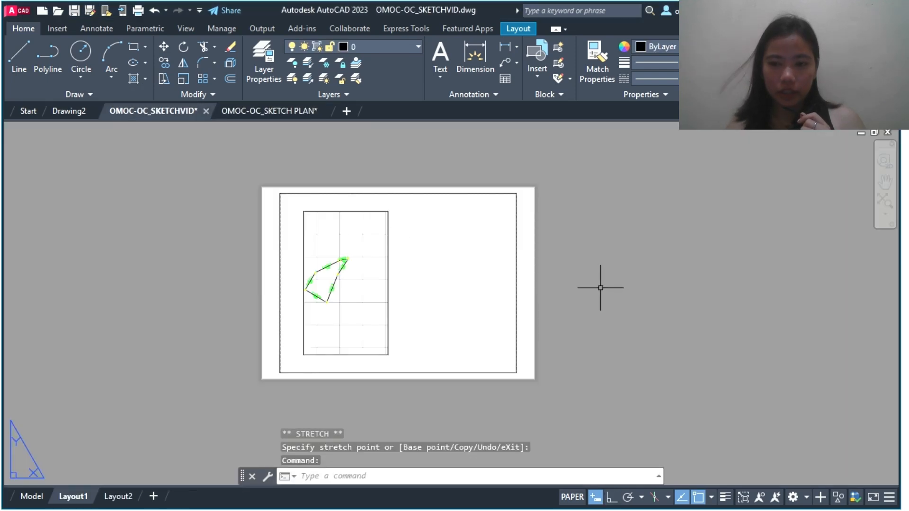
key(ctrl+v)
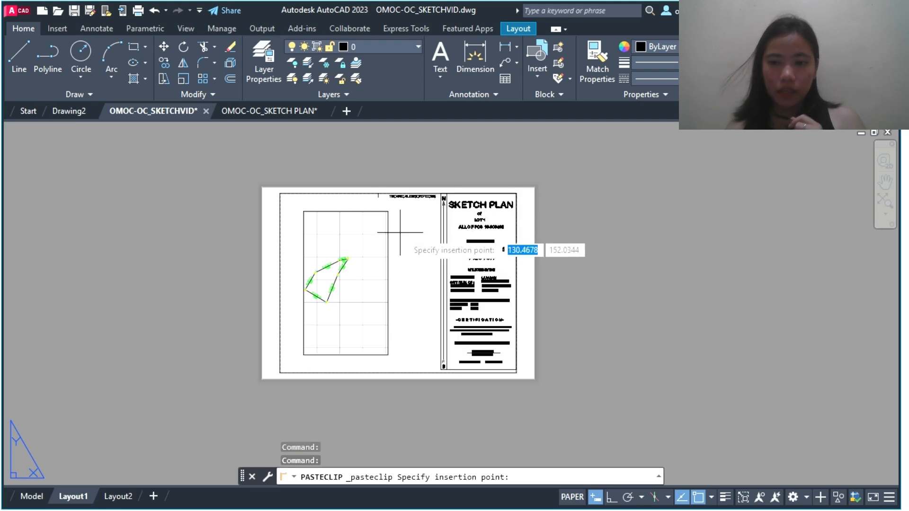
click(601, 247)
Move the pasted title block and heading by the block's lower-right corner to just inside the sheet border's lower-right corner.
scroll(501, 317, up, 2)
click(884, 436)
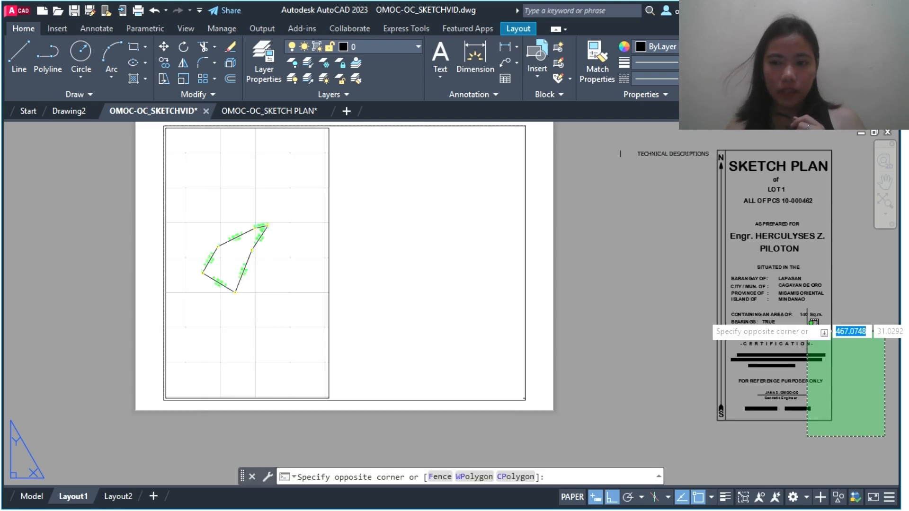
click(592, 130)
text(mov)
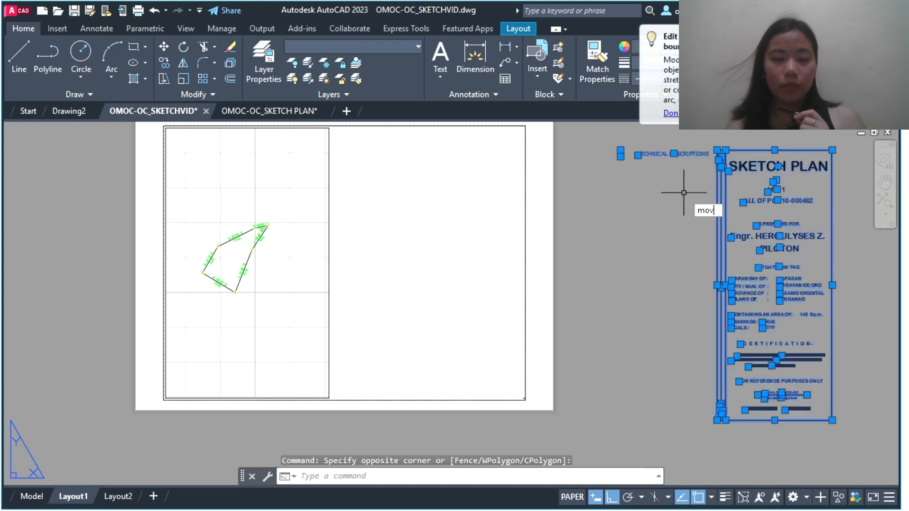
text(e)
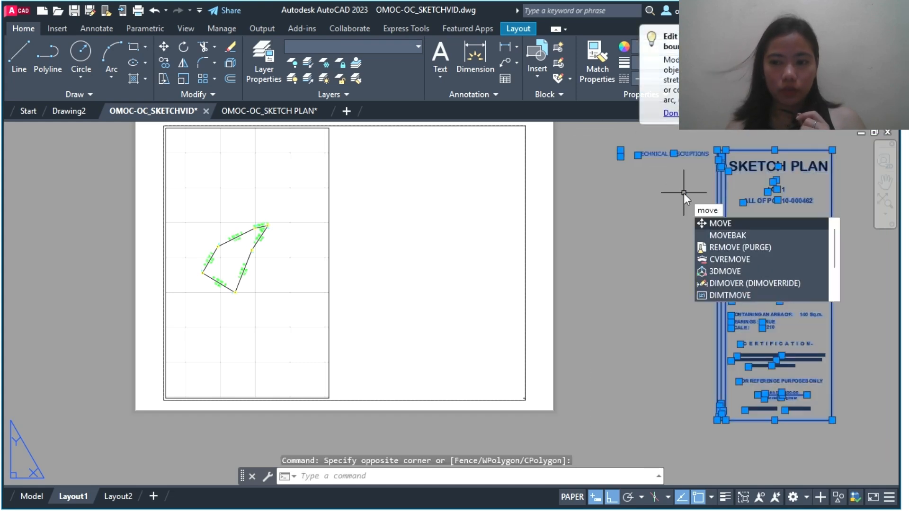
key(Return)
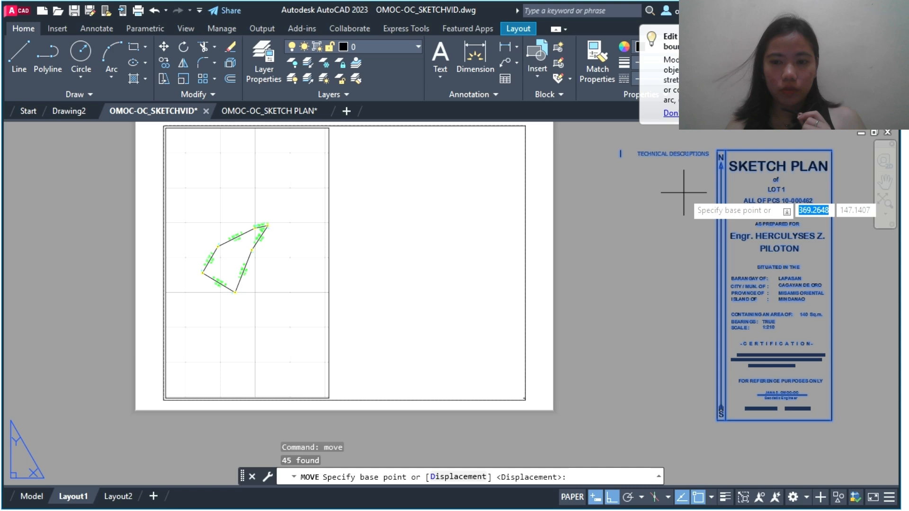
click(830, 420)
scroll(494, 391, up, 6)
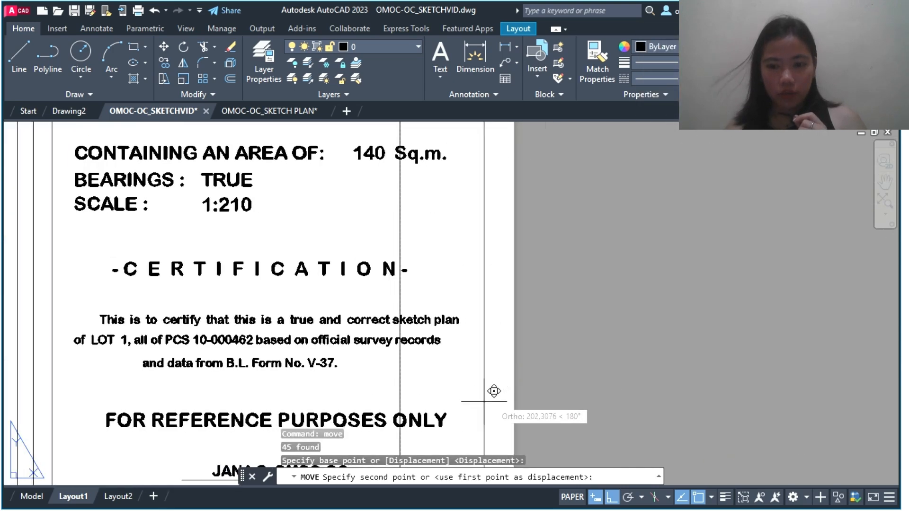
scroll(484, 401, up, 4)
middle_drag(450, 418, 551, 4)
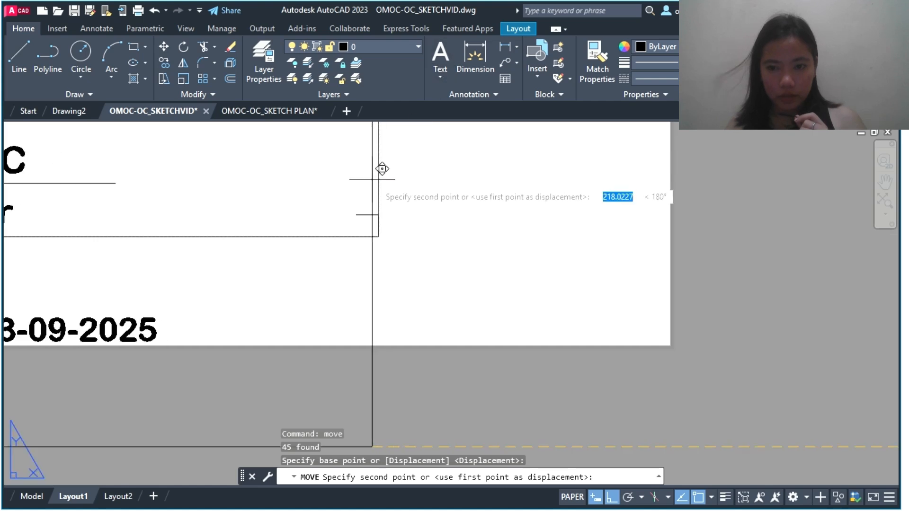
click(367, 204)
scroll(458, 223, down, 5)
middle_drag(444, 223, 491, 423)
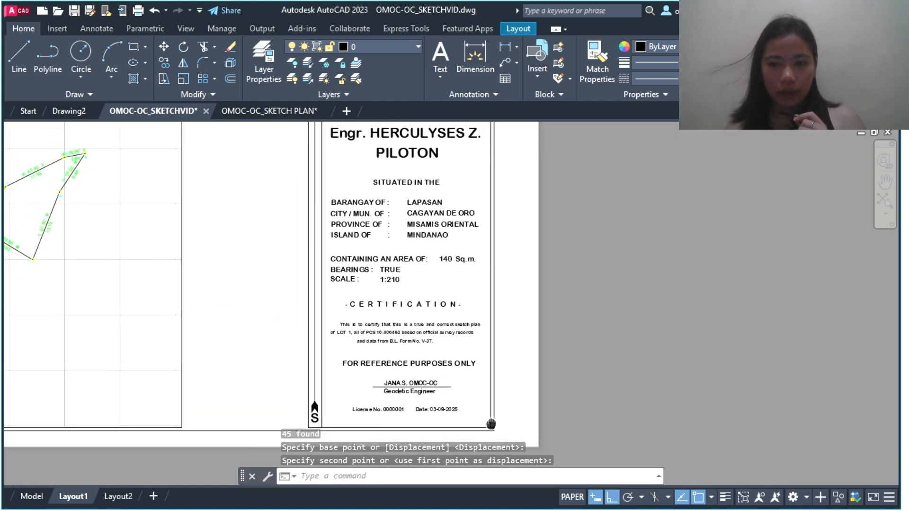
Copy the technical description and coordinate tables from model space and paste them into Layout1, in the empty space east of the sheet.
scroll(523, 391, down, 5)
scroll(524, 393, up, 4)
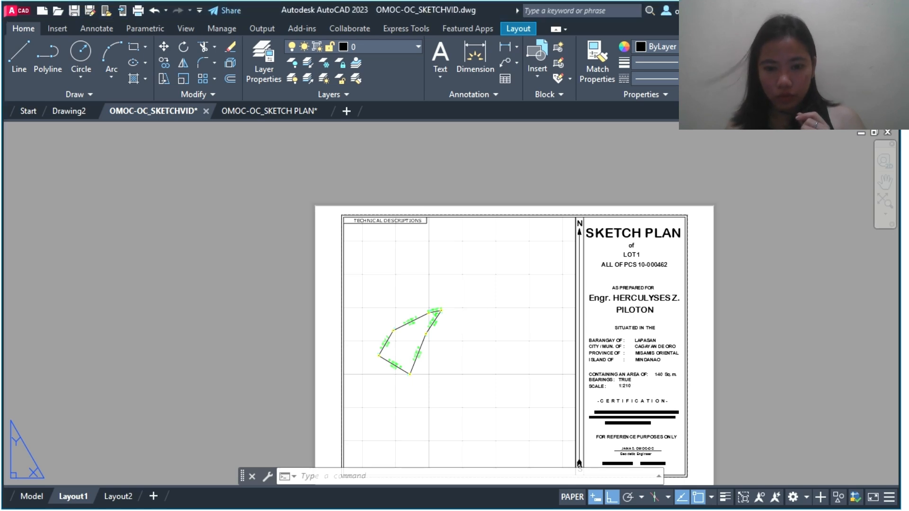
middle_drag(463, 305, 345, 280)
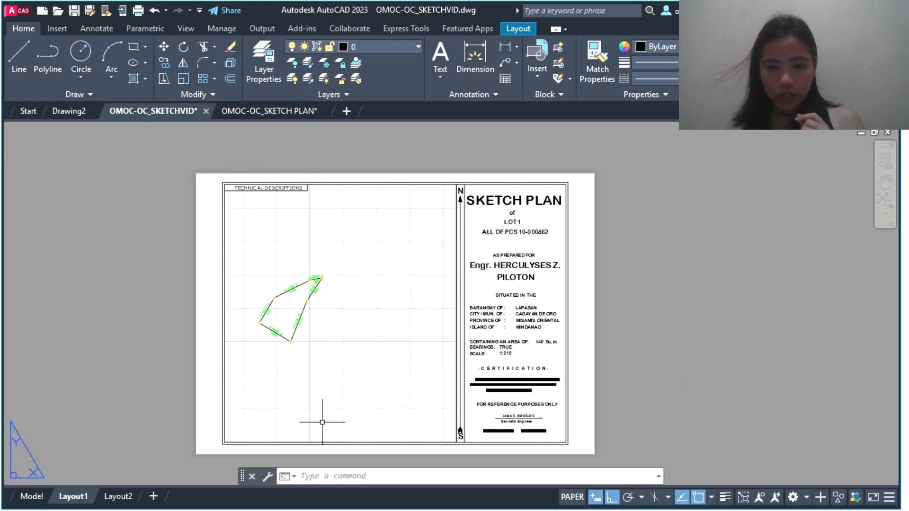
click(32, 496)
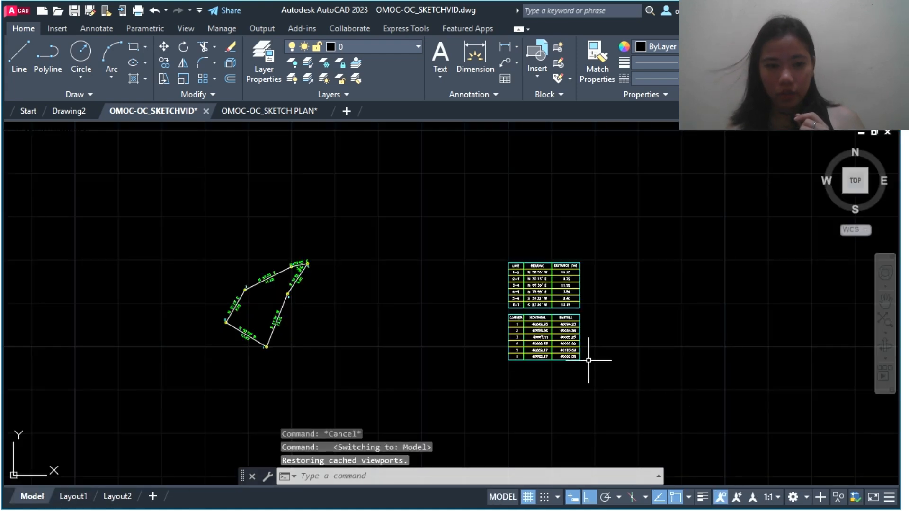
click(620, 391)
click(468, 206)
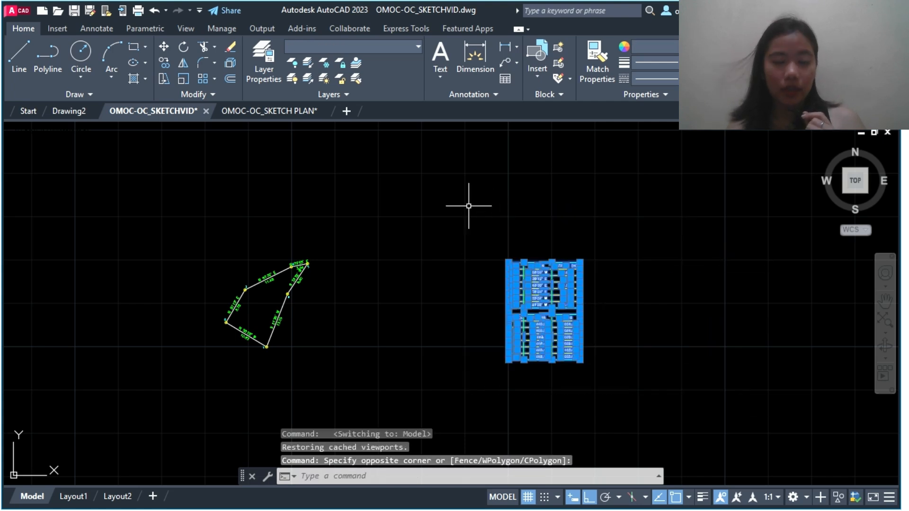
key(ctrl+c)
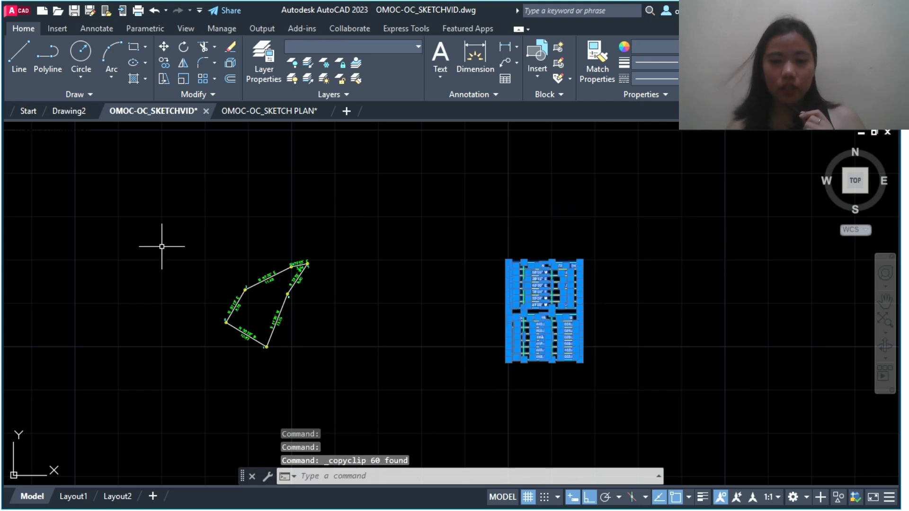
click(82, 495)
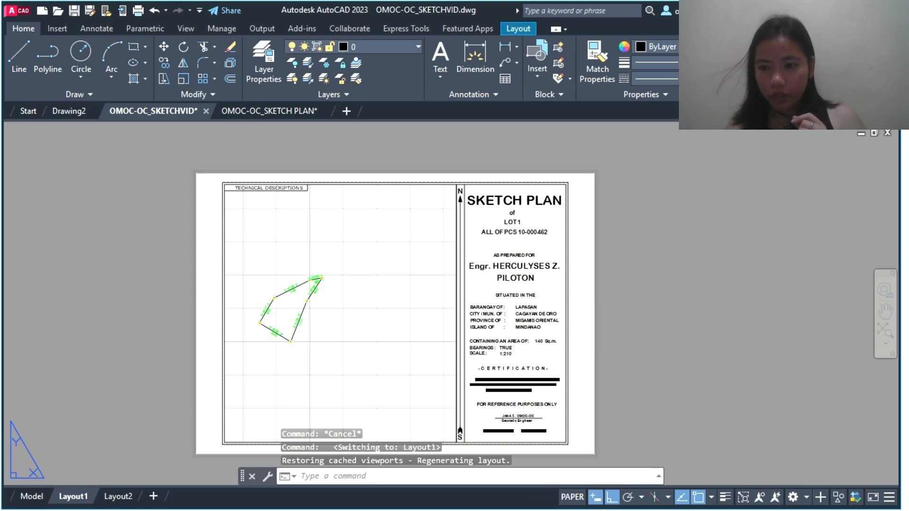
key(ctrl+v)
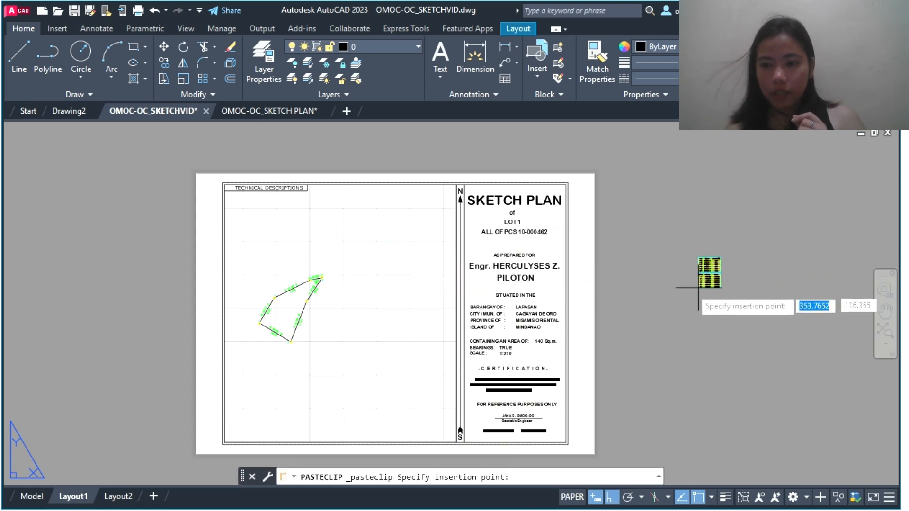
click(634, 287)
Move both pasted tables by their upper-left corner to the lower-left corner of the TECHNICAL DESCRIPTIONS heading box.
click(696, 312)
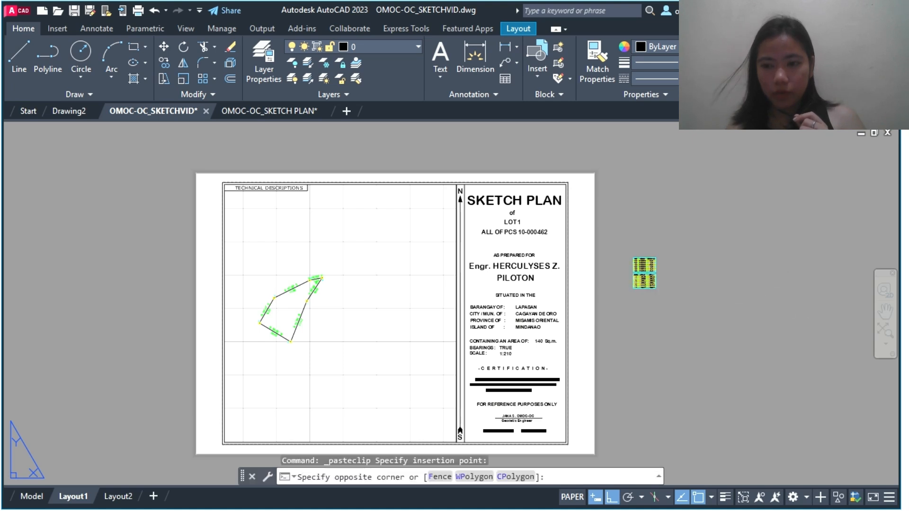
click(615, 238)
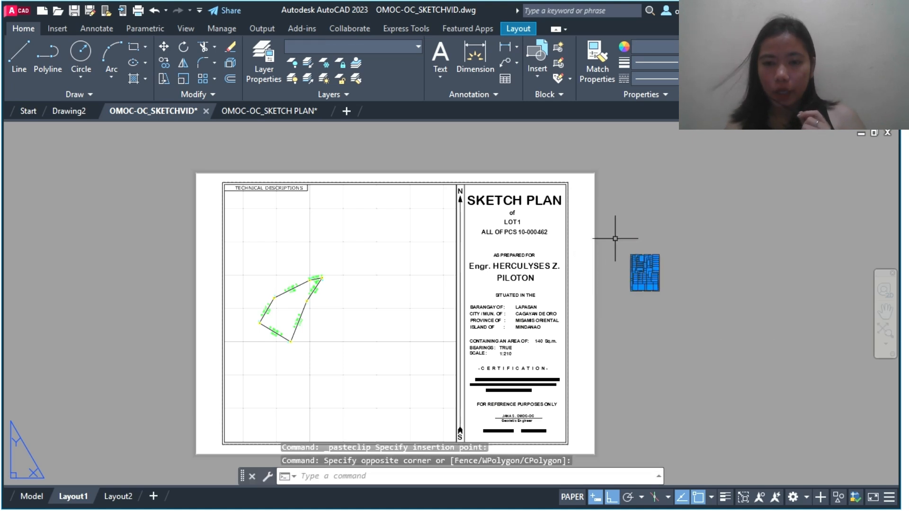
text(m)
key(Return)
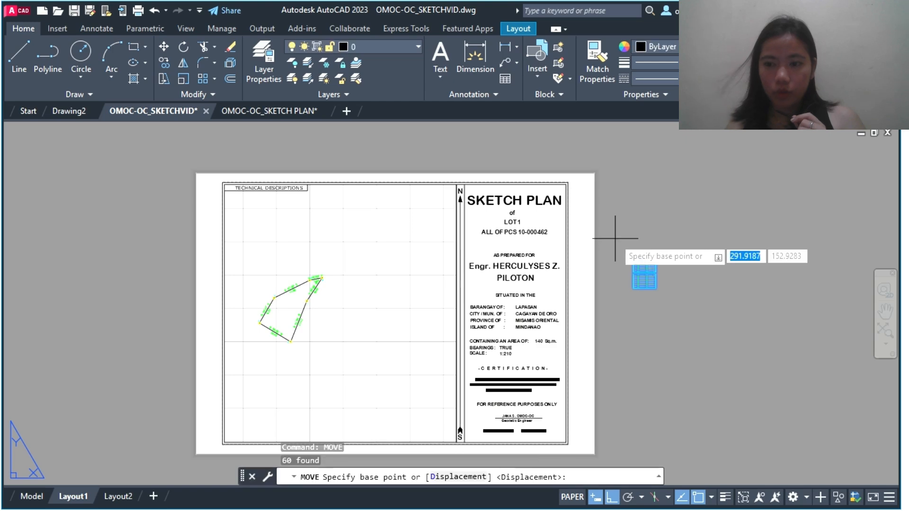
scroll(692, 260, up, 5)
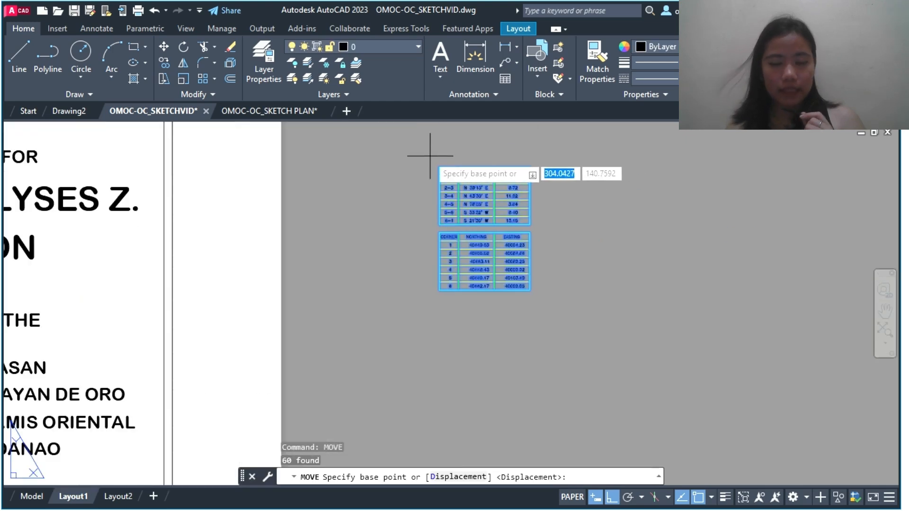
click(439, 168)
scroll(183, 235, down, 7)
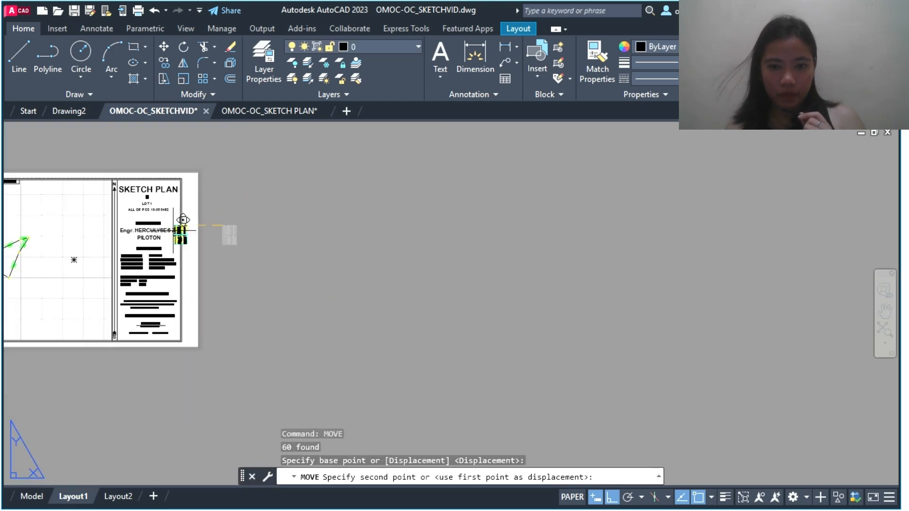
middle_drag(48, 218, 376, 234)
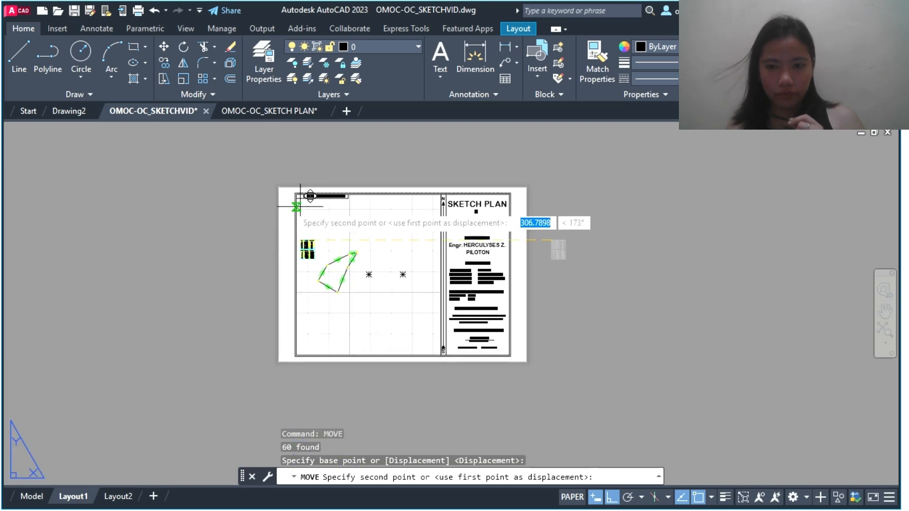
scroll(289, 204, up, 6)
scroll(310, 186, up, 4)
scroll(312, 186, up, 2)
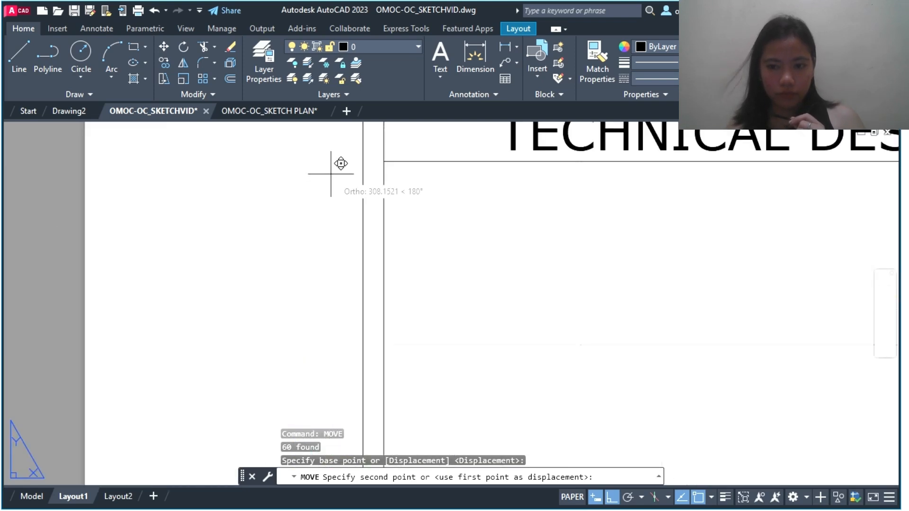
click(384, 161)
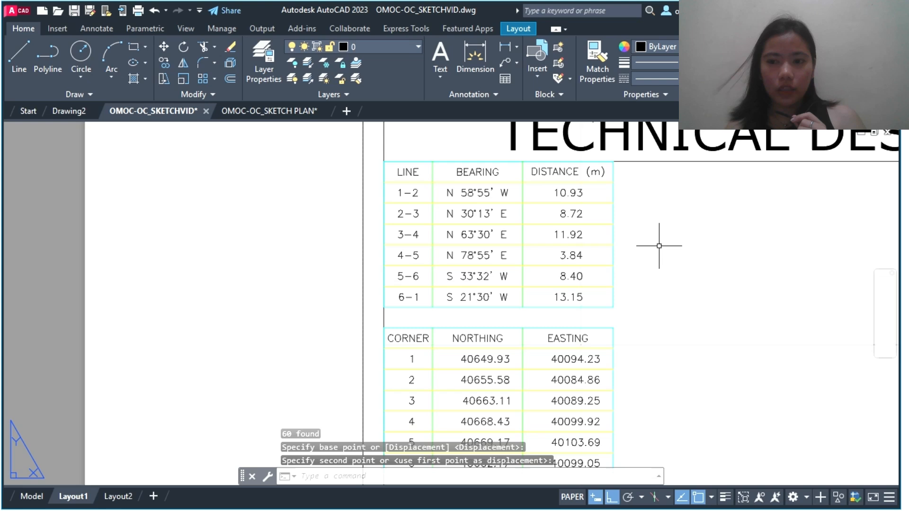
Scale both tables up from the line table's upper-left corner until they are about as wide as the TECHNICAL DESCRIPTIONS heading box.
click(614, 246)
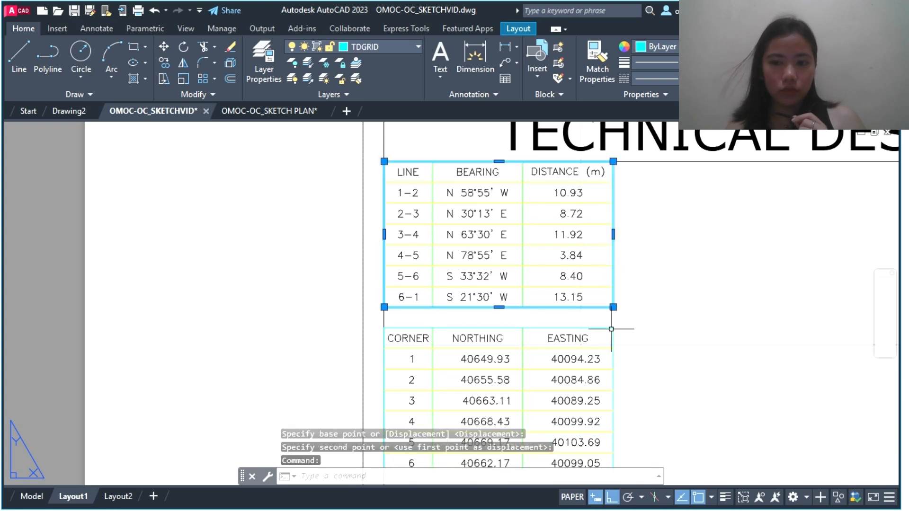
click(611, 328)
scroll(627, 327, down, 3)
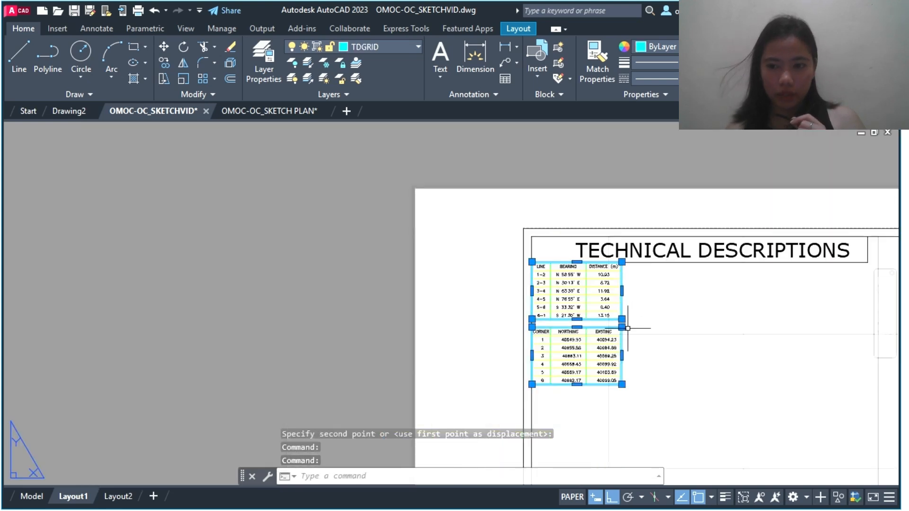
click(655, 412)
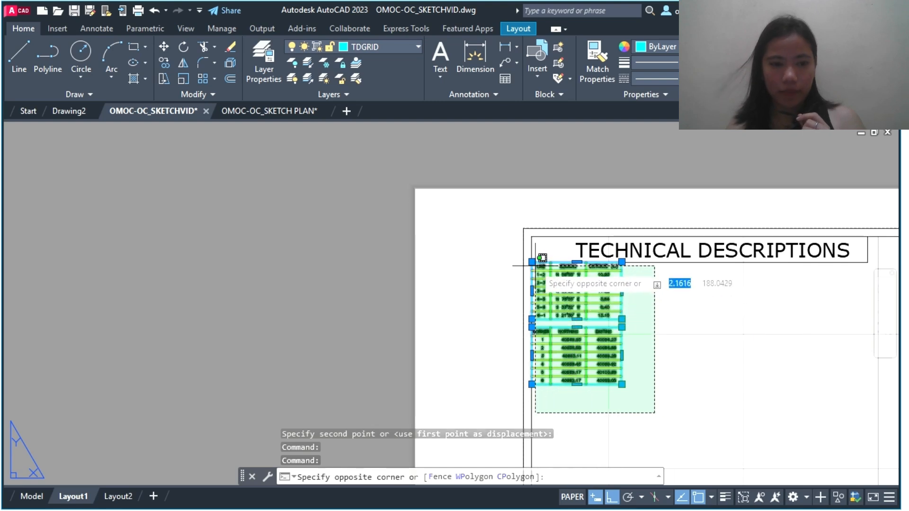
click(541, 258)
text(sc)
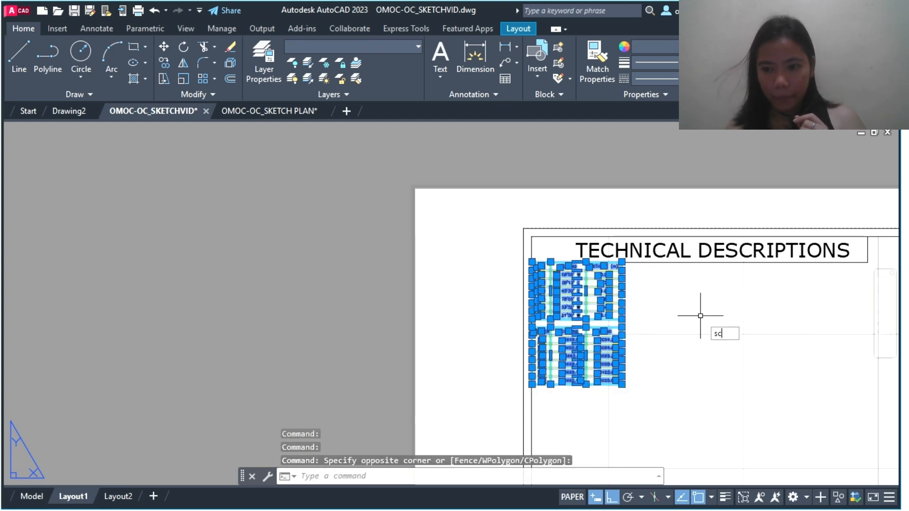
key(Return)
scroll(467, 208, up, 5)
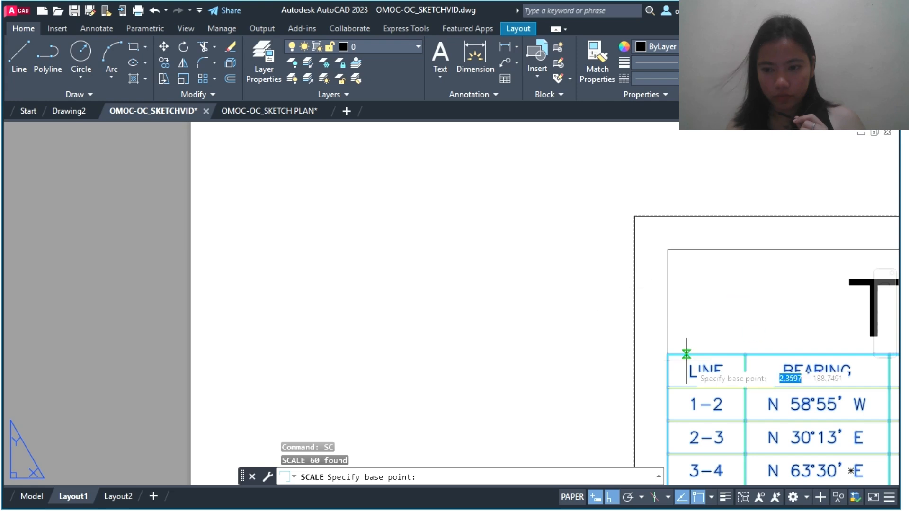
click(667, 354)
scroll(667, 354, down, 4)
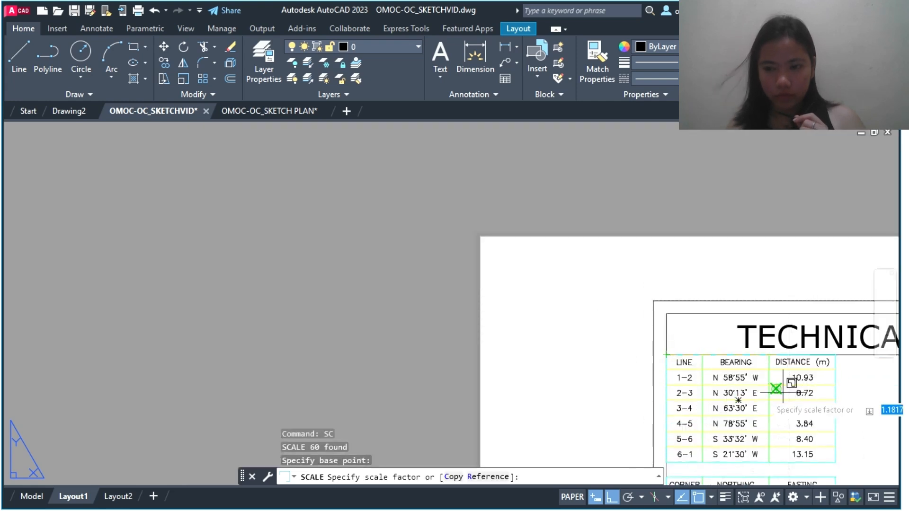
middle_drag(776, 389, 525, 161)
scroll(473, 241, down, 4)
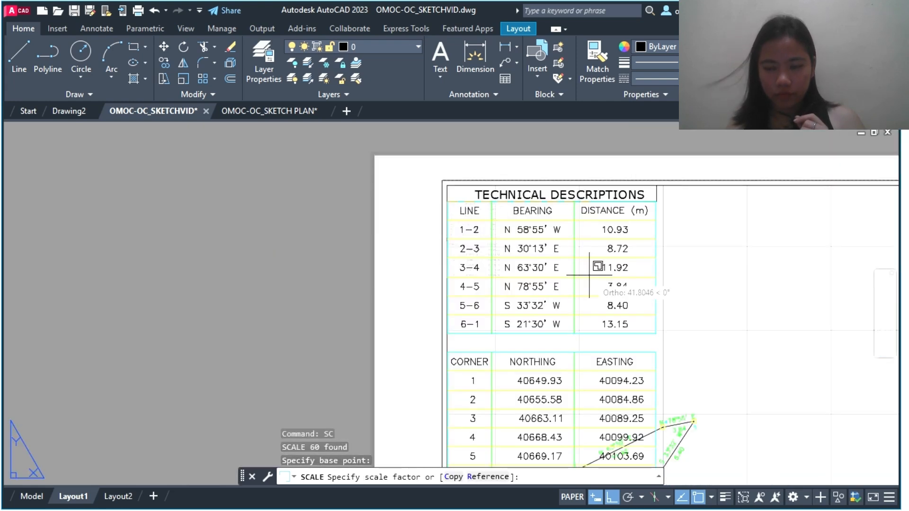
click(589, 275)
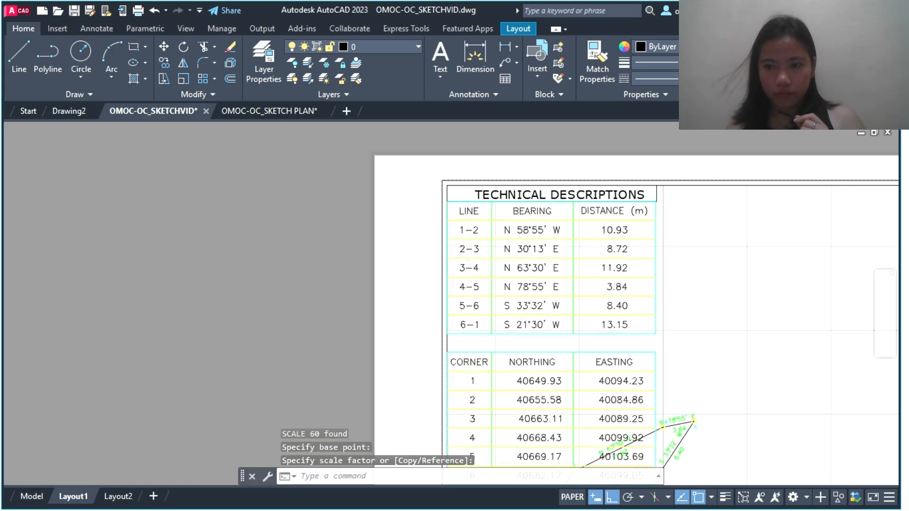
Erase the bottom line of the TECHNICAL DESCRIPTIONS heading box, which overlaps the line table's top edge.
click(597, 138)
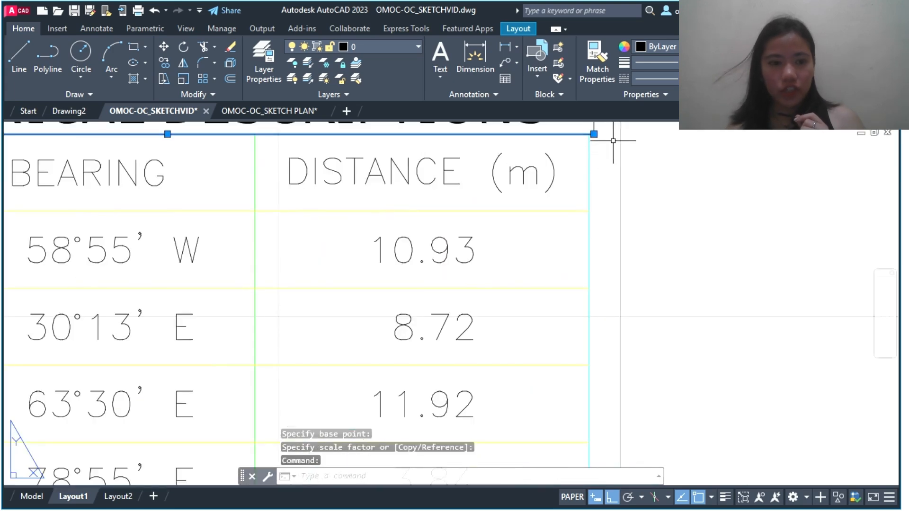
key(Delete)
scroll(614, 144, up, 2)
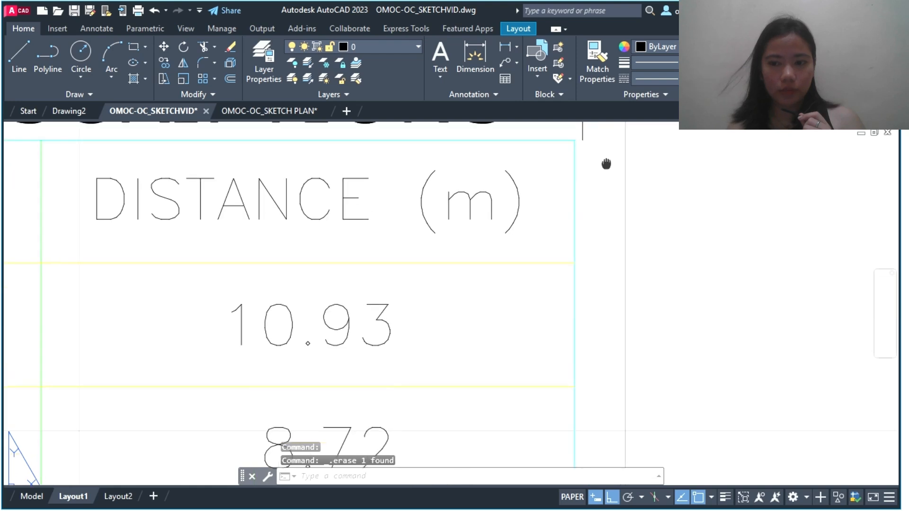
Try to shift the heading box's right-hand line by its midpoint onto the line table's right edge.
middle_drag(609, 162, 588, 295)
click(563, 257)
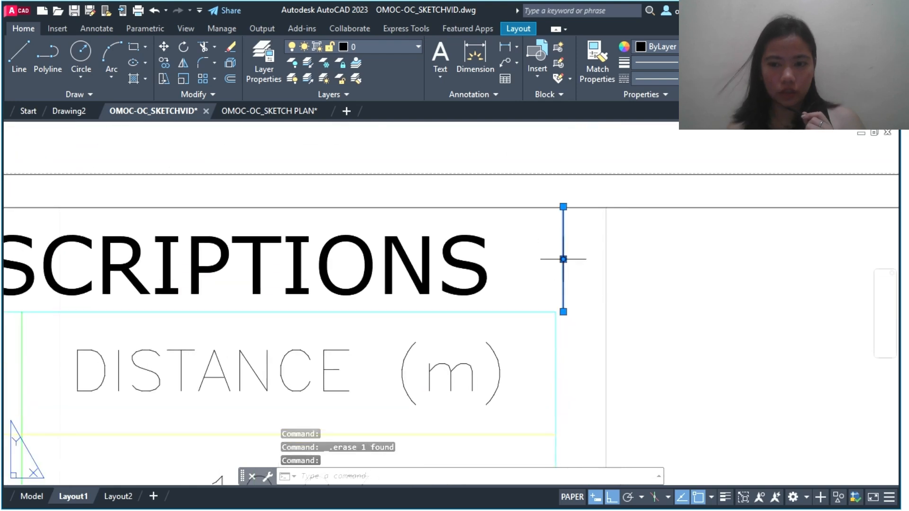
click(563, 259)
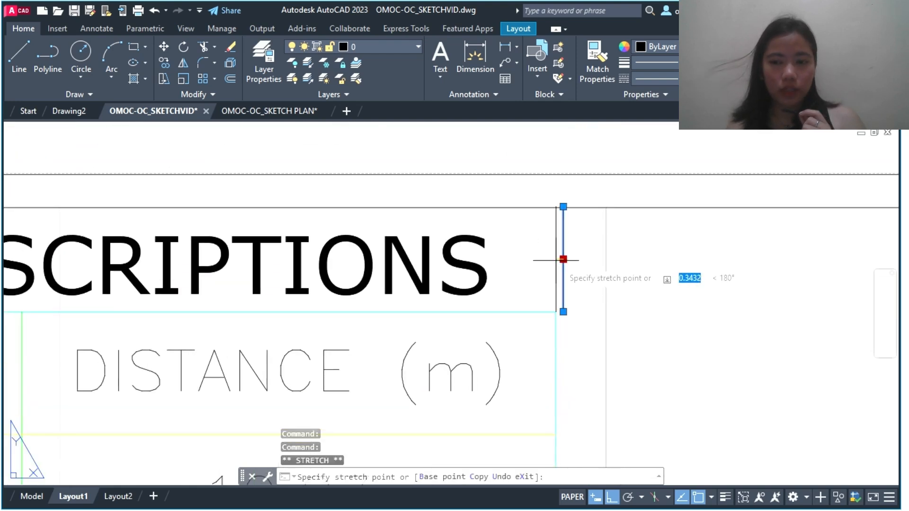
click(563, 259)
scroll(590, 265, up, 3)
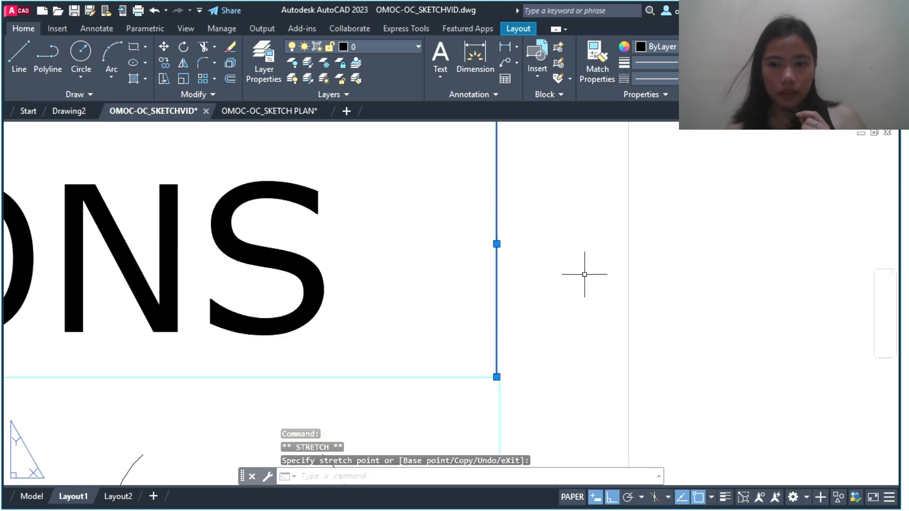
key(Escape)
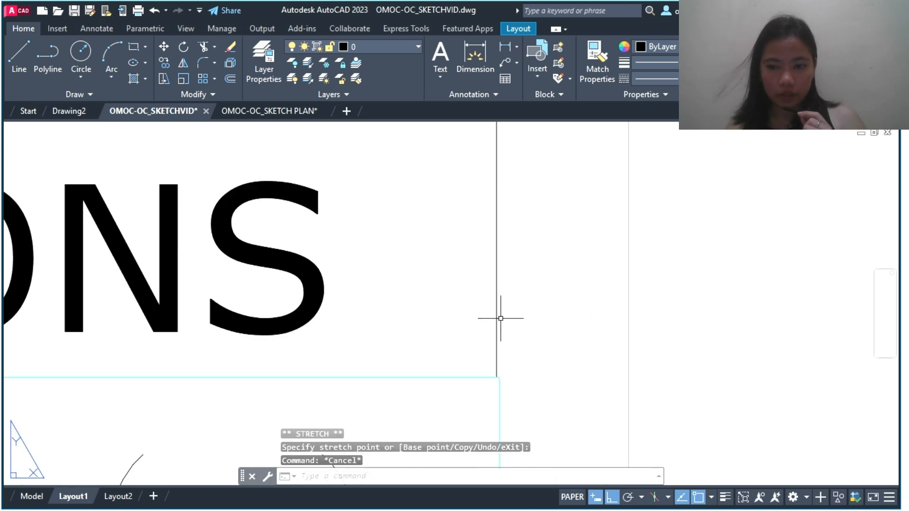
click(497, 320)
click(497, 244)
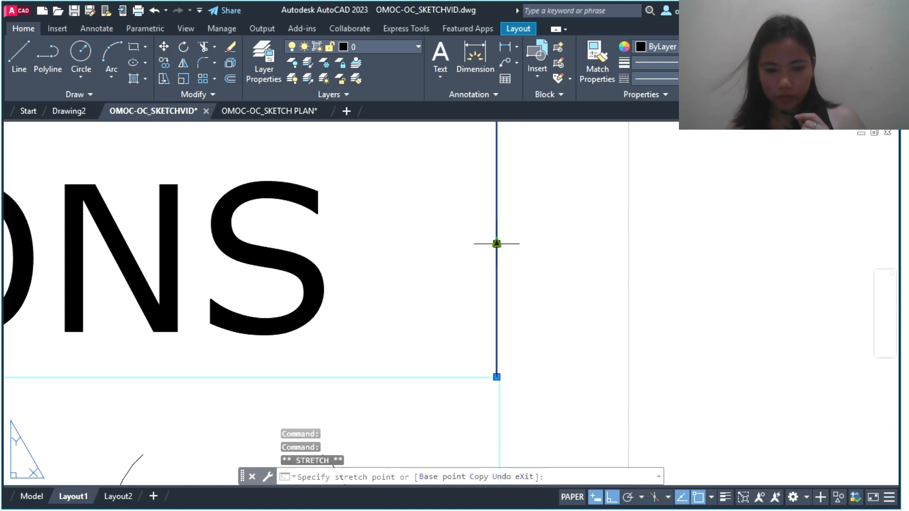
click(497, 243)
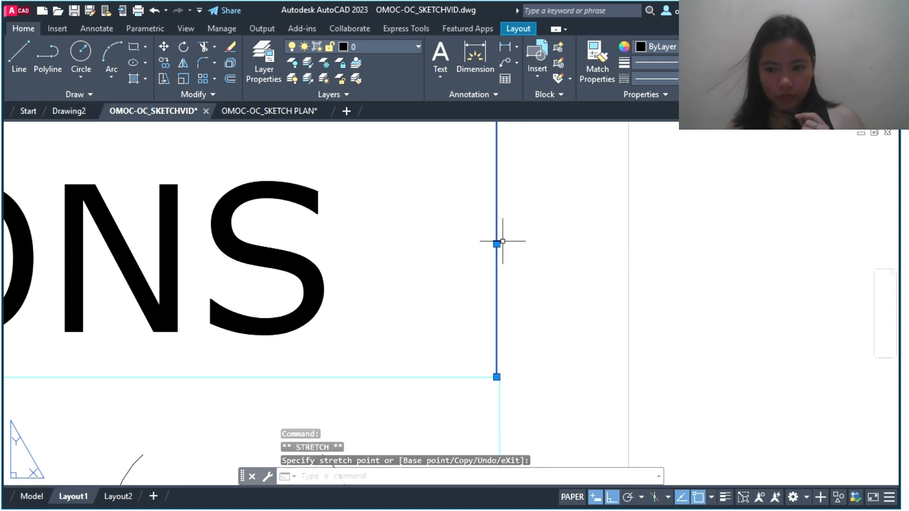
key(Escape)
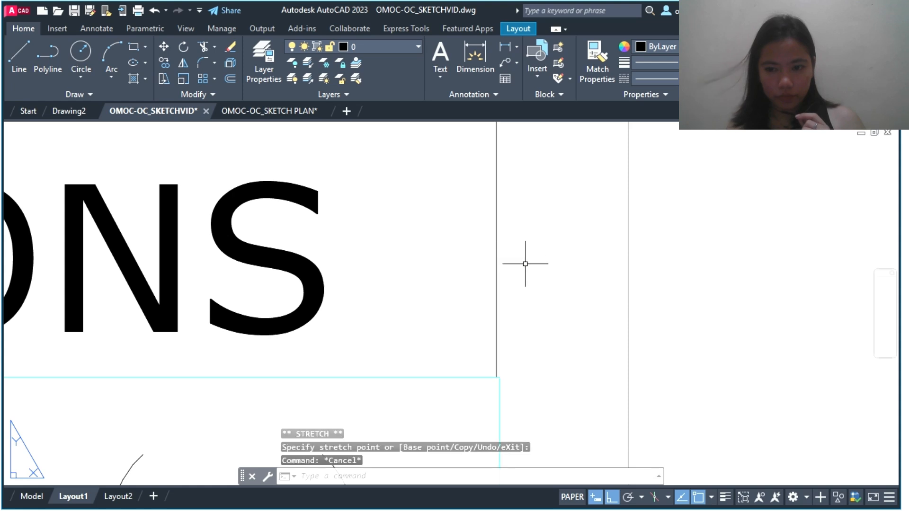
Replace the heading box's right-hand line with a vertical line from the line table's upper-right corner up to the inner border.
click(495, 347)
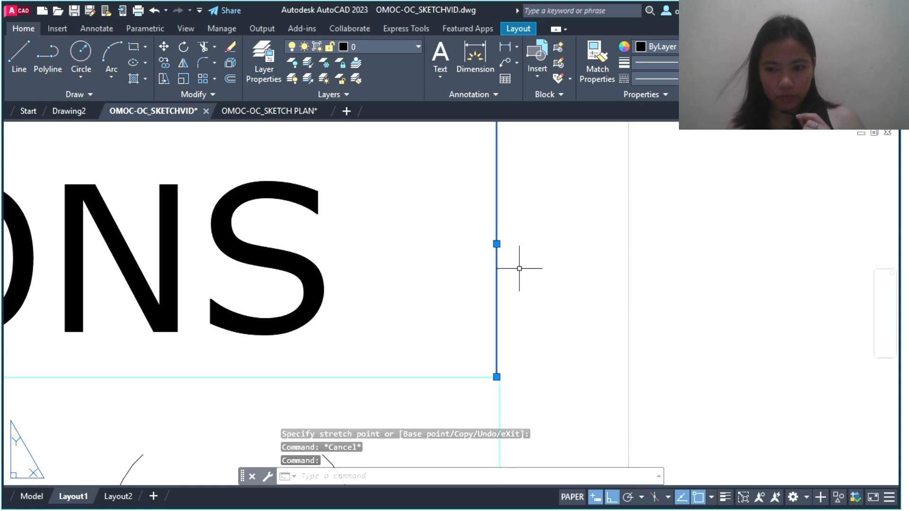
key(Delete)
scroll(452, 310, down, 3)
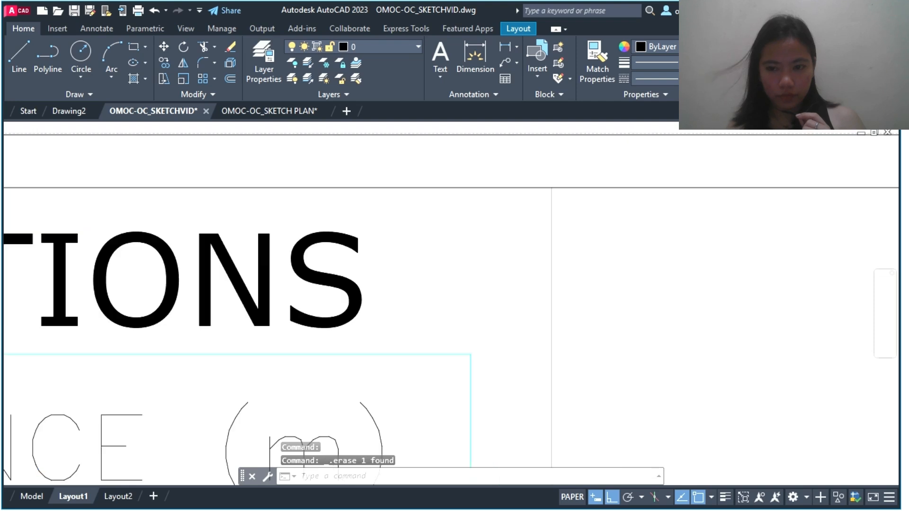
text(l)
key(Return)
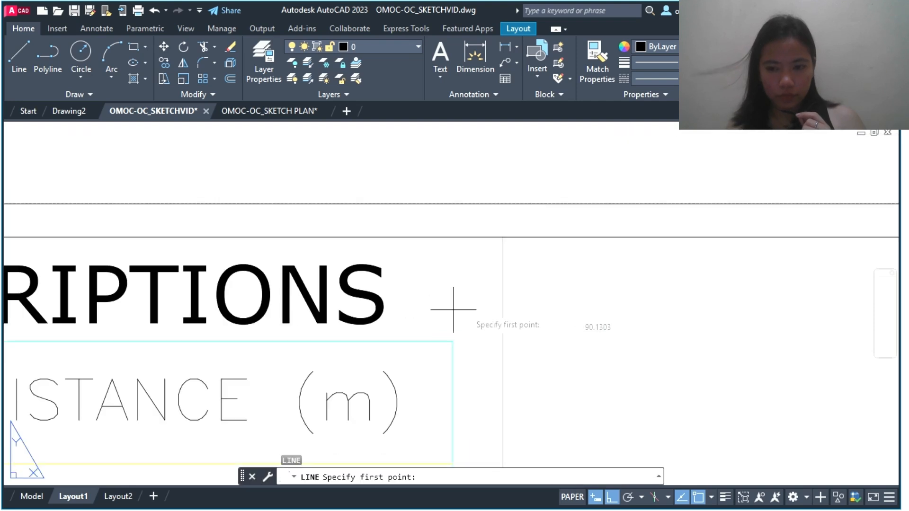
click(453, 341)
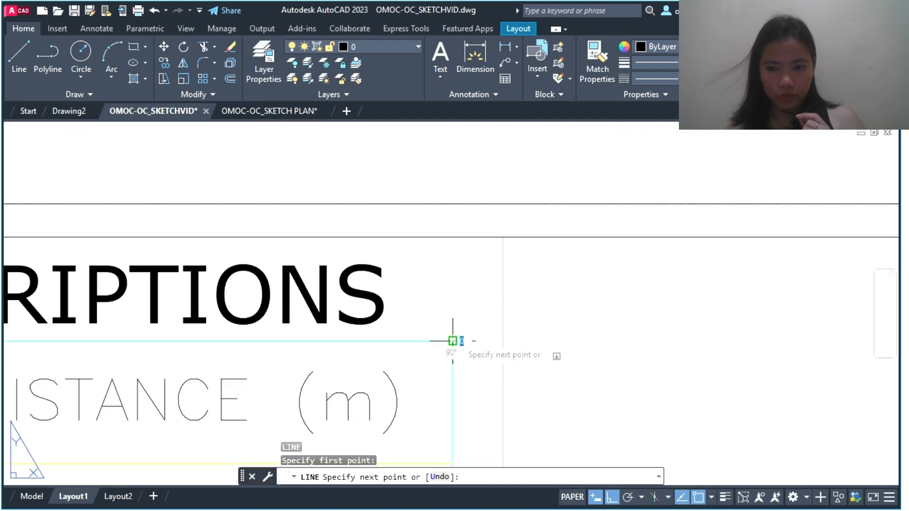
click(453, 237)
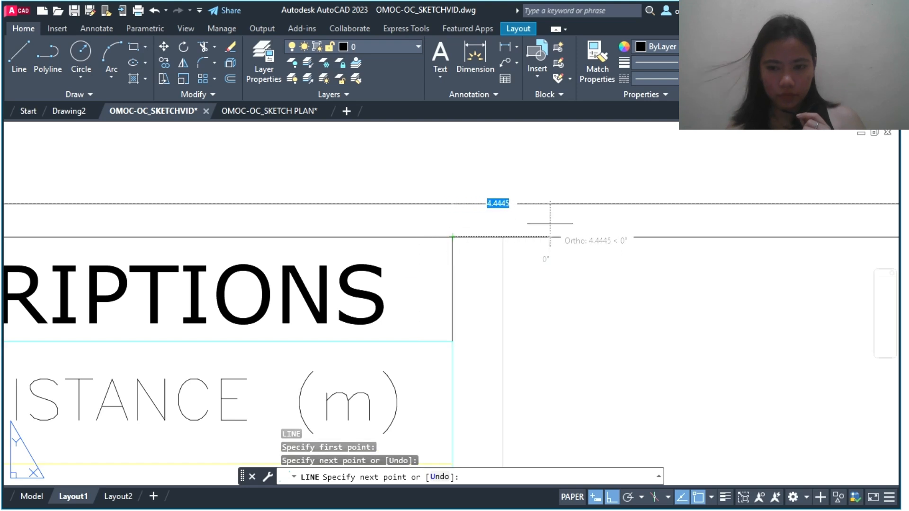
key(Escape)
Move the coordinate table's grid, headings, northings and eastings up from the upper-left corner to the bottom edge of the line table.
scroll(497, 317, down, 5)
middle_drag(501, 325, 682, 203)
scroll(680, 222, down, 2)
middle_drag(687, 316, 664, 218)
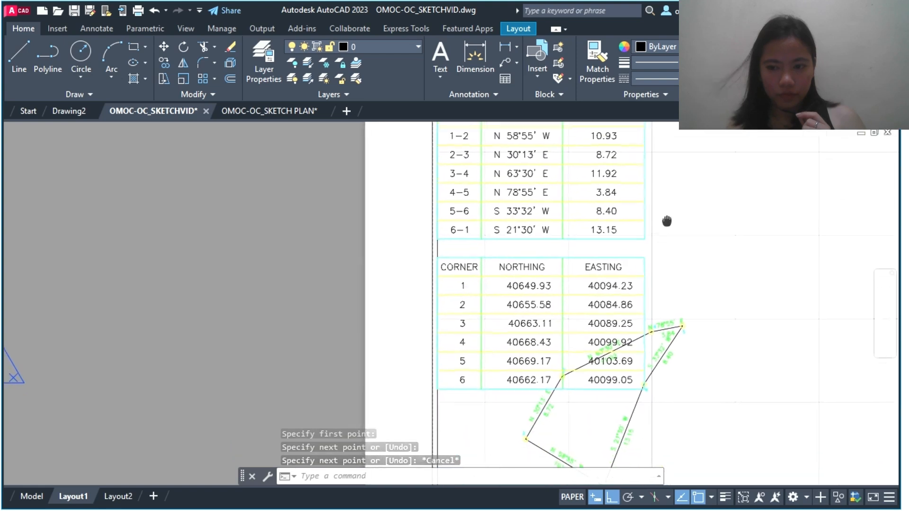
click(603, 380)
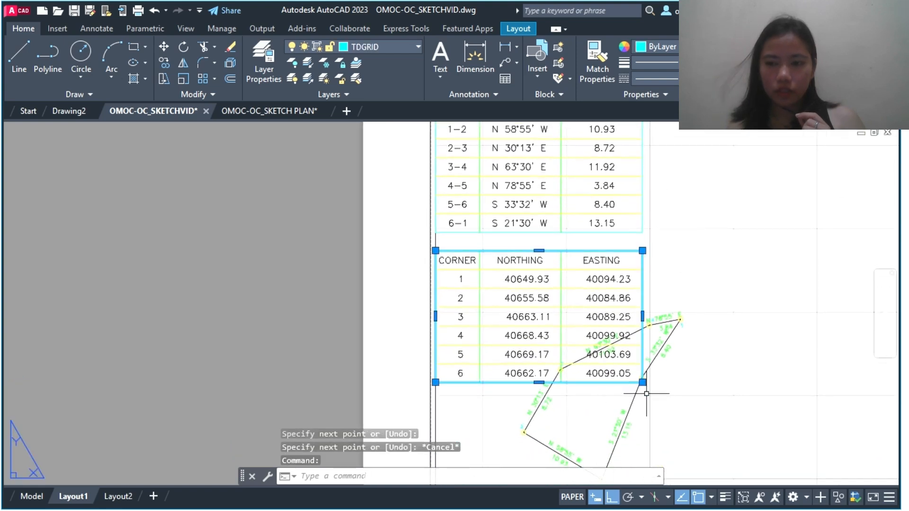
click(665, 403)
click(474, 252)
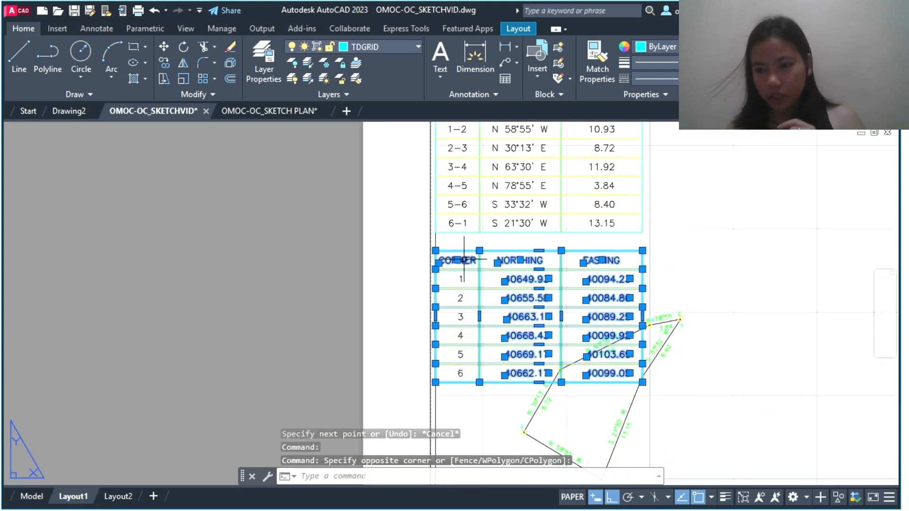
text(mov)
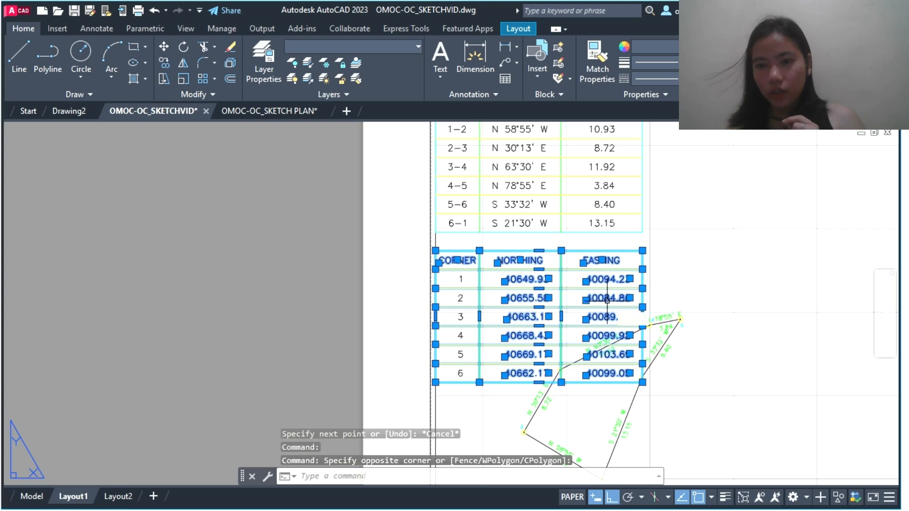
key(Return)
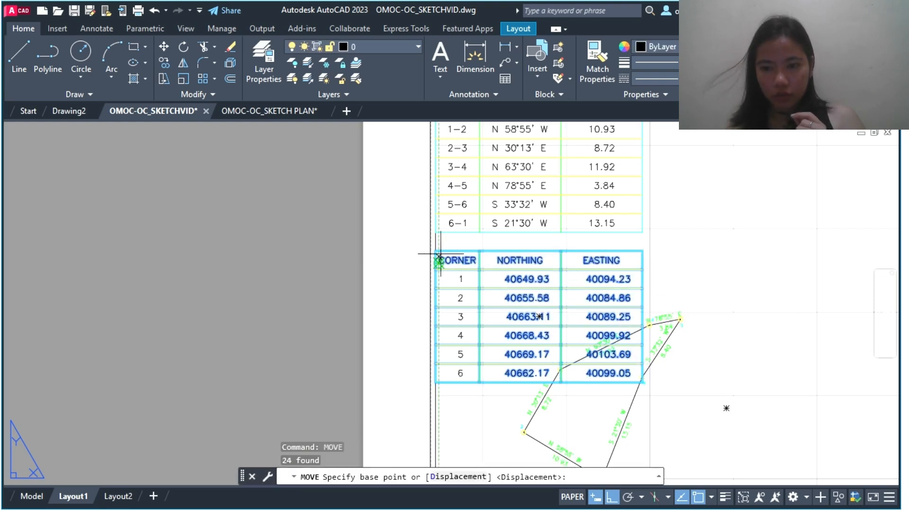
scroll(433, 245, up, 4)
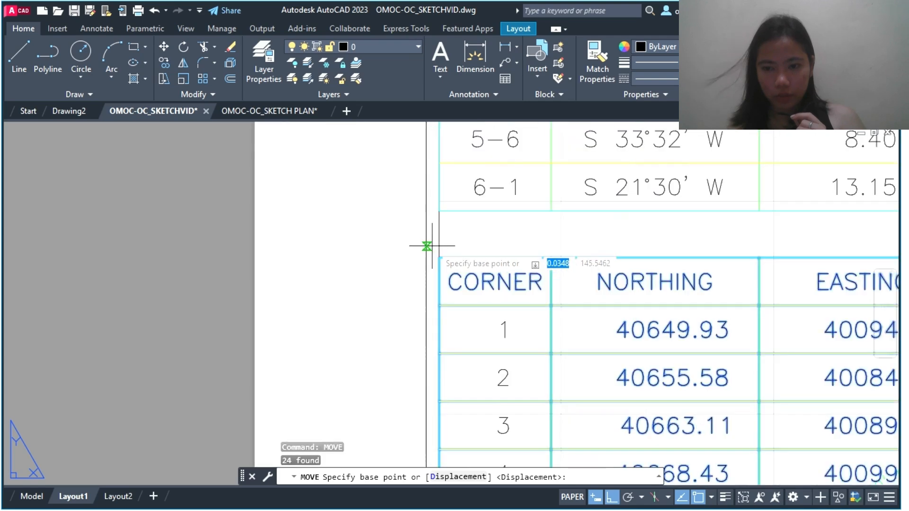
click(440, 256)
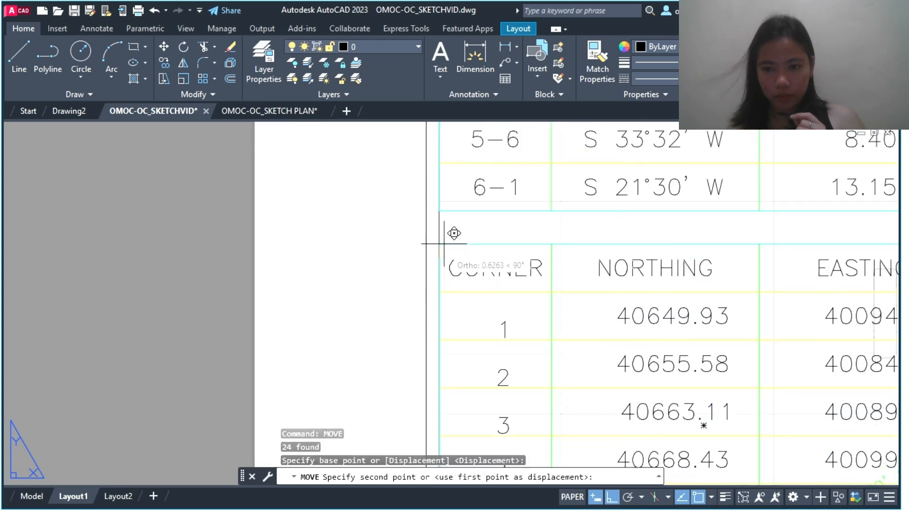
click(440, 210)
key(Escape)
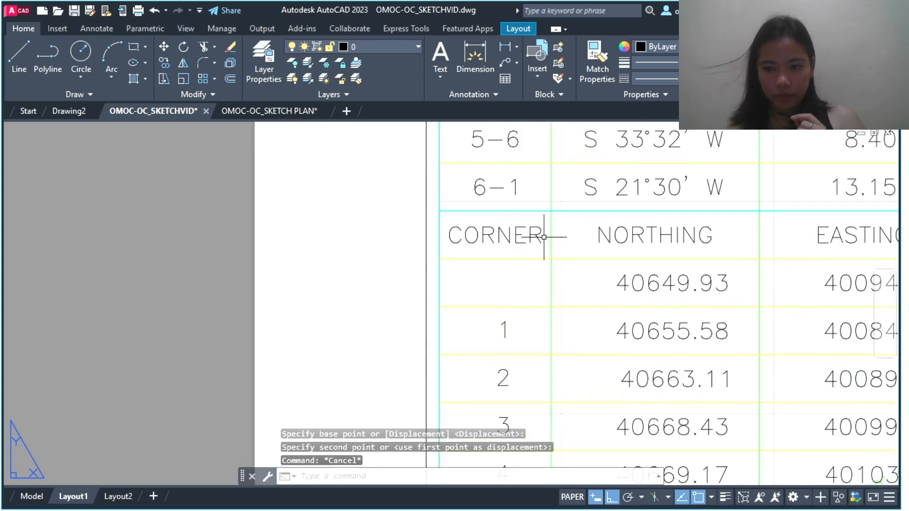
Use Match Properties to apply the inner border's properties to the grids and contents of both tables.
scroll(554, 260, down, 5)
mouse_move(722, 319)
middle_down()
mouse_move(608, 254)
mouse_move(450, 293)
mouse_move(440, 319)
middle_up()
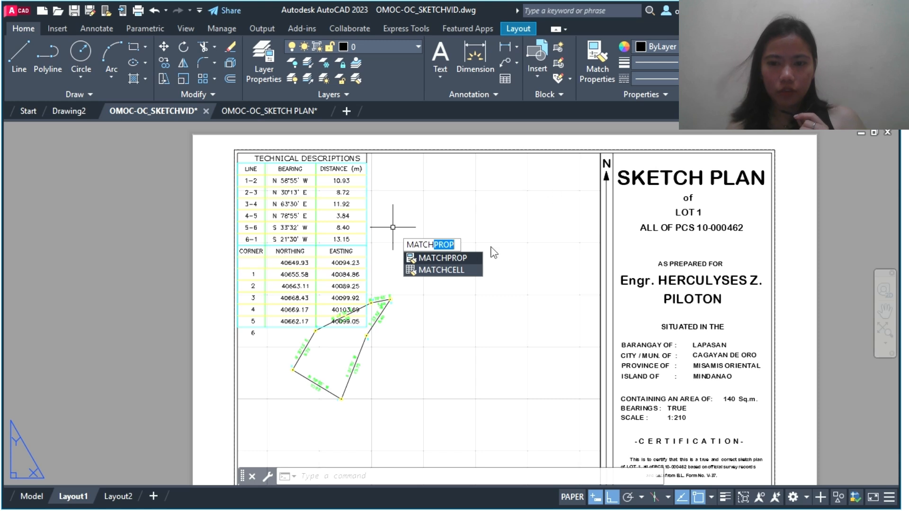
click(472, 260)
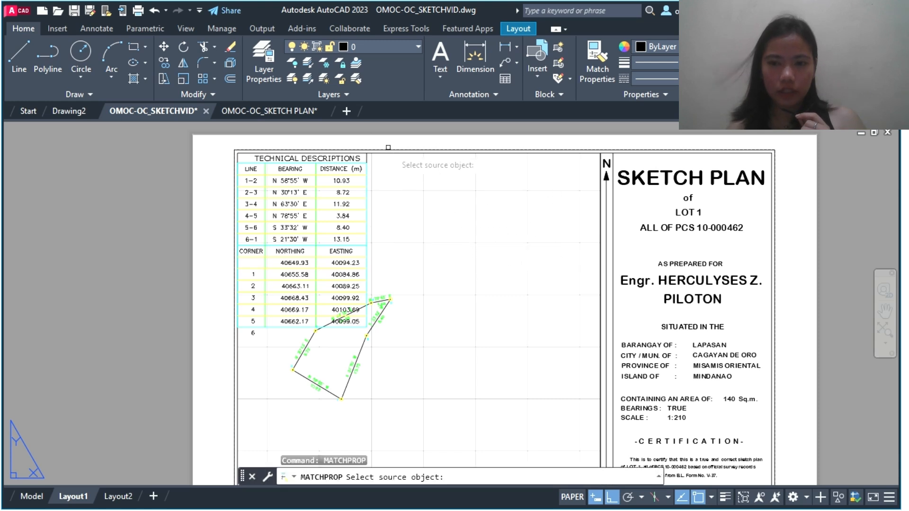
click(387, 152)
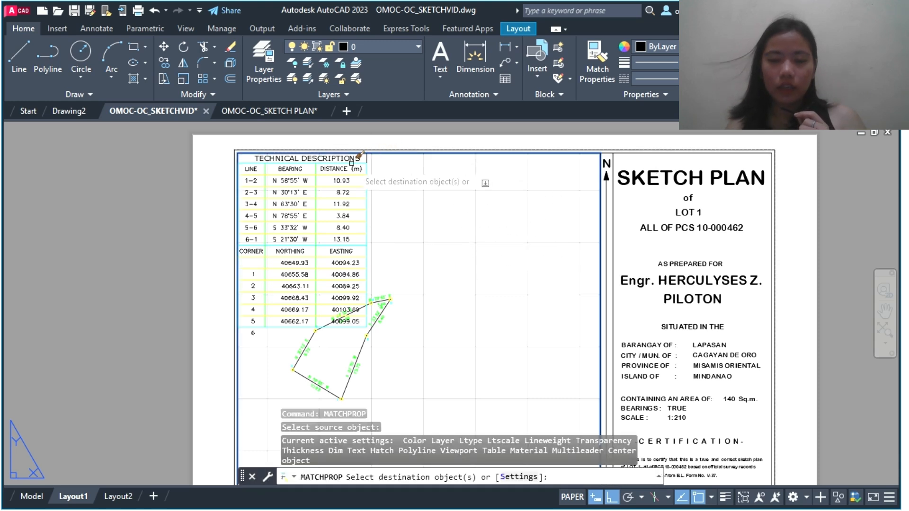
click(400, 352)
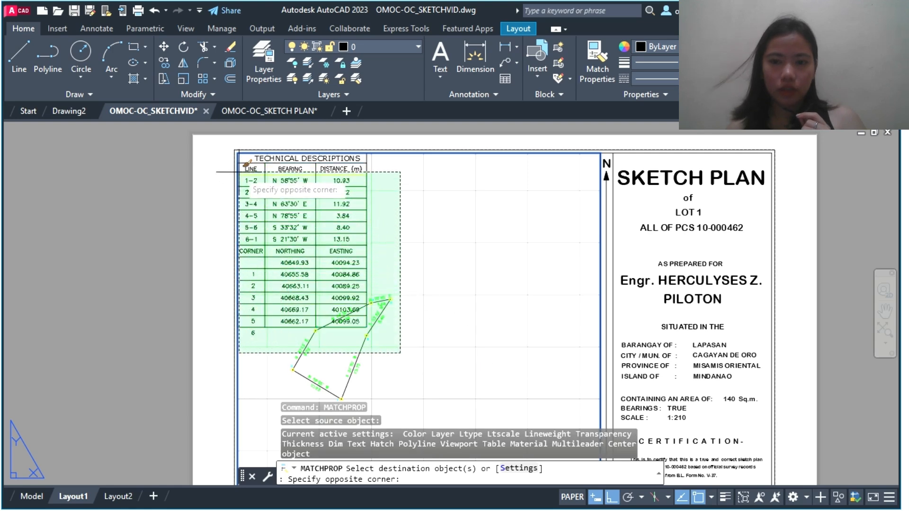
click(240, 155)
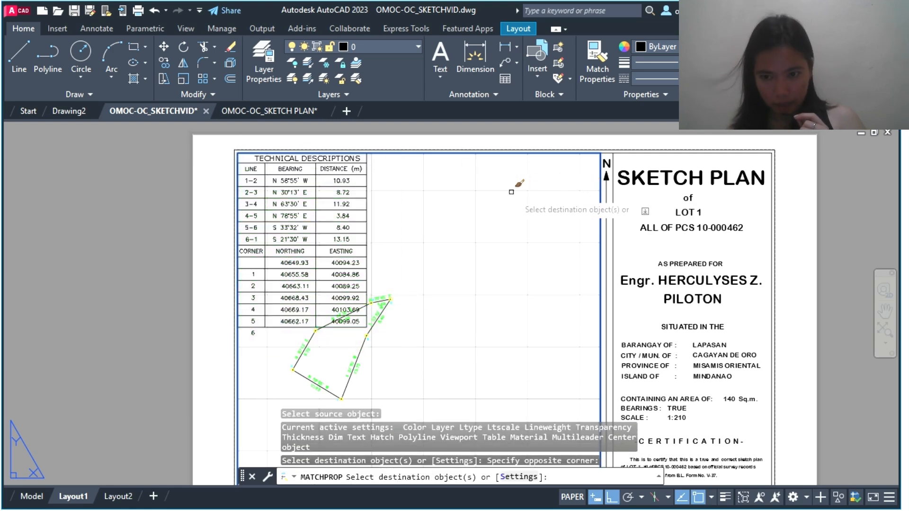
Activate model space inside the layout viewport and turn its grid display off.
key(Escape)
scroll(454, 223, down, 4)
scroll(466, 244, up, 4)
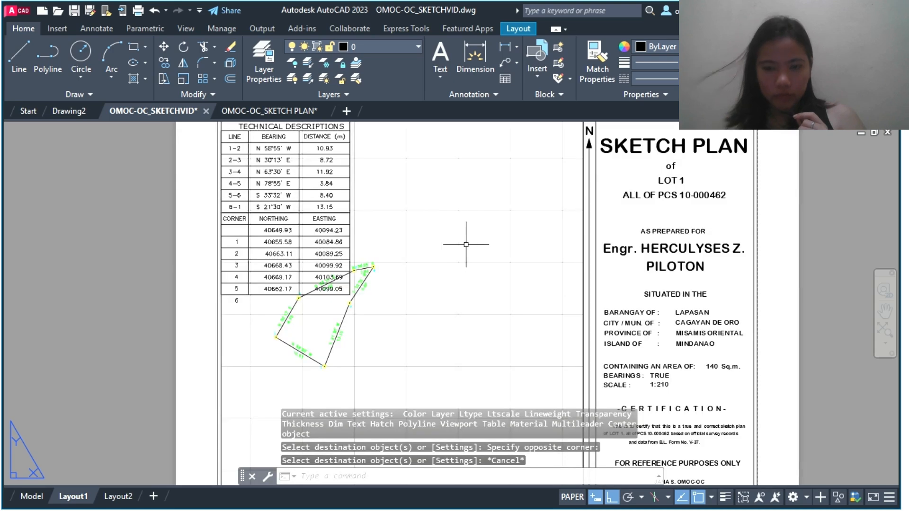
middle_drag(466, 244, 397, 296)
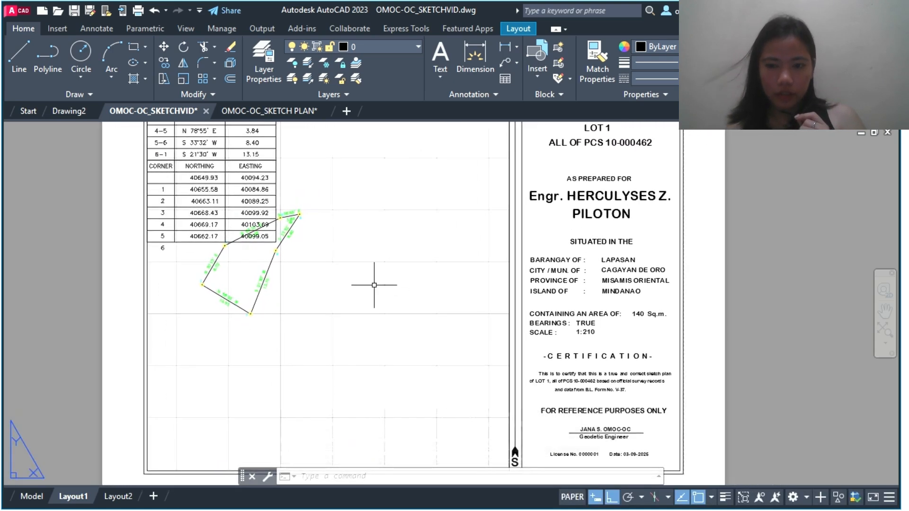
click(373, 283)
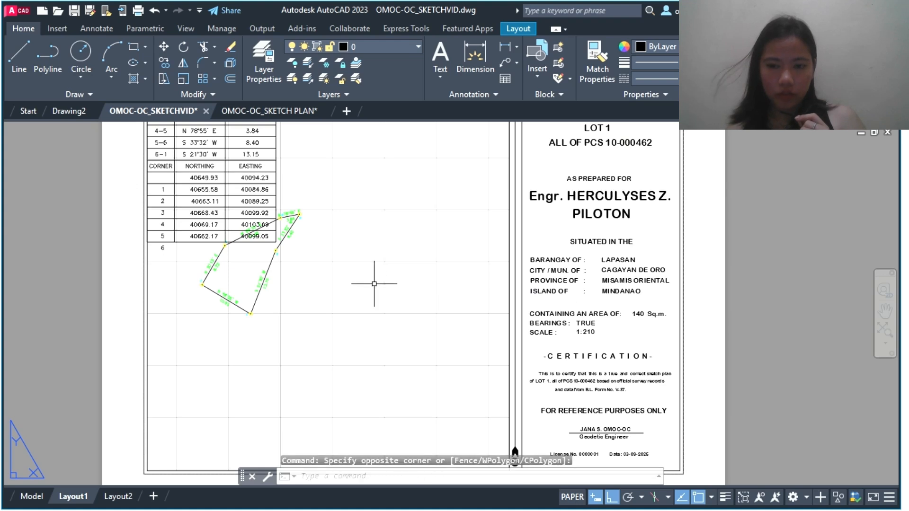
double_click(378, 290)
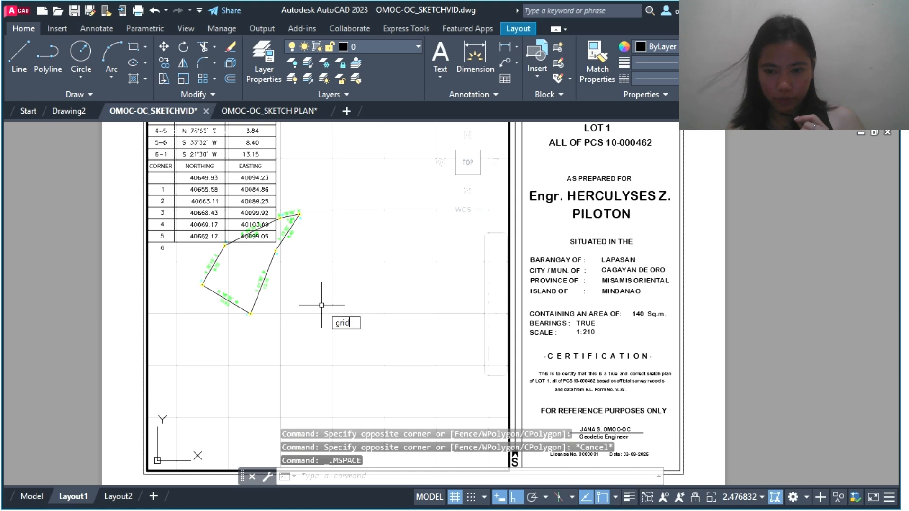
key(Return)
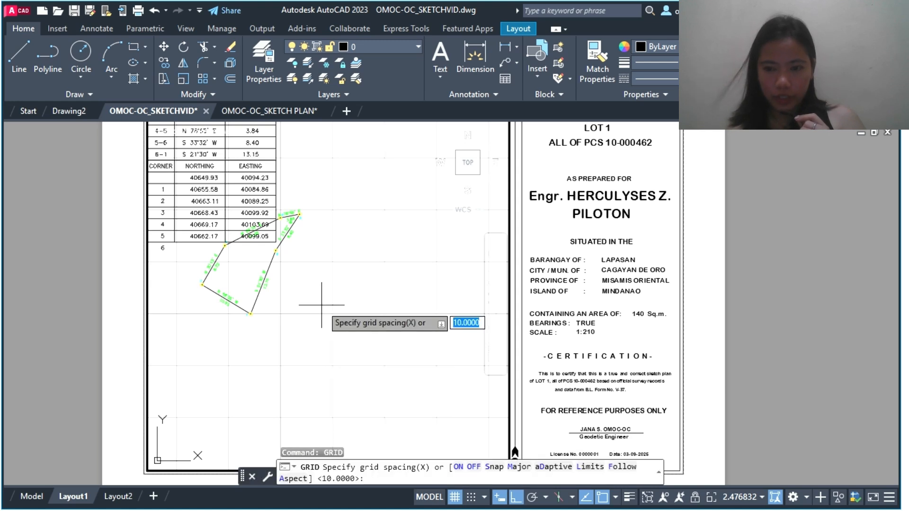
click(473, 467)
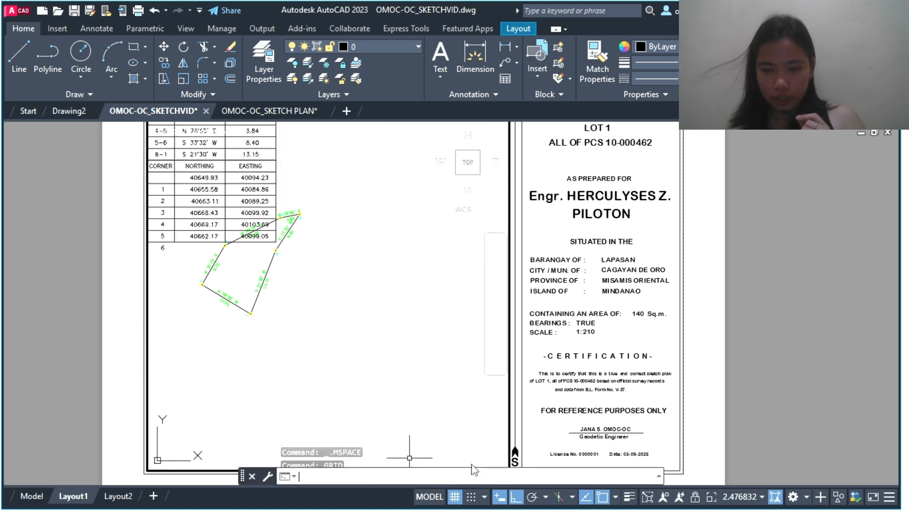
Scale the viewport view to 1000/150xp and position the lot in the free space beside the data tables.
middle_drag(320, 262, 433, 309)
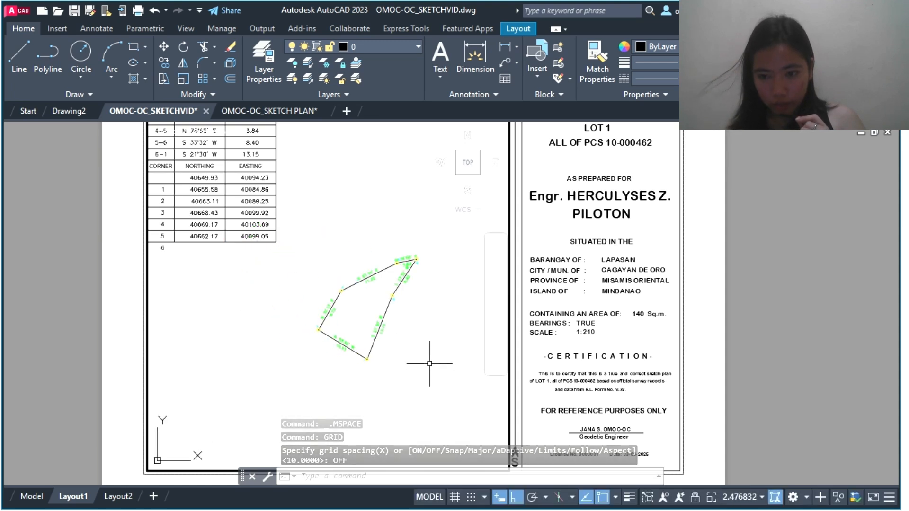
text(z)
key(Return)
text(sc)
key(Return)
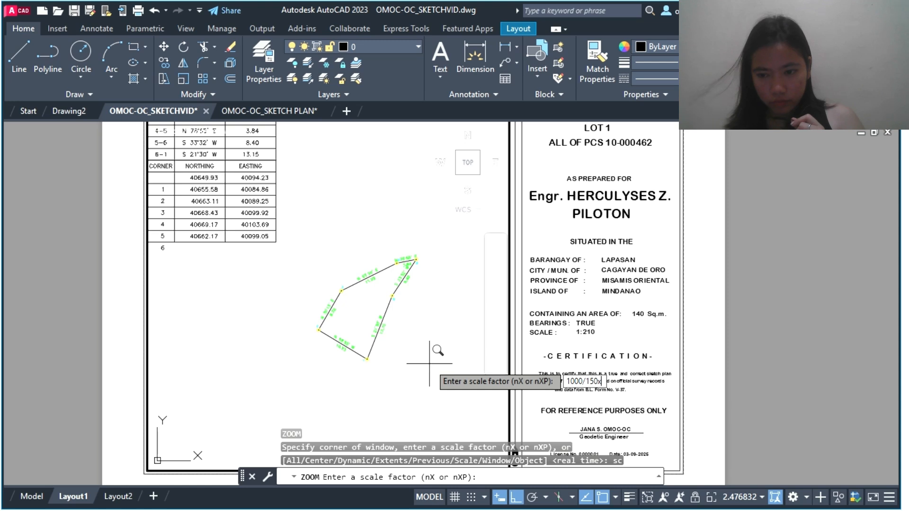
text(p)
key(Return)
mouse_move(449, 308)
middle_down()
mouse_move(427, 337)
mouse_move(353, 312)
mouse_move(365, 283)
mouse_move(347, 288)
mouse_move(360, 299)
middle_up()
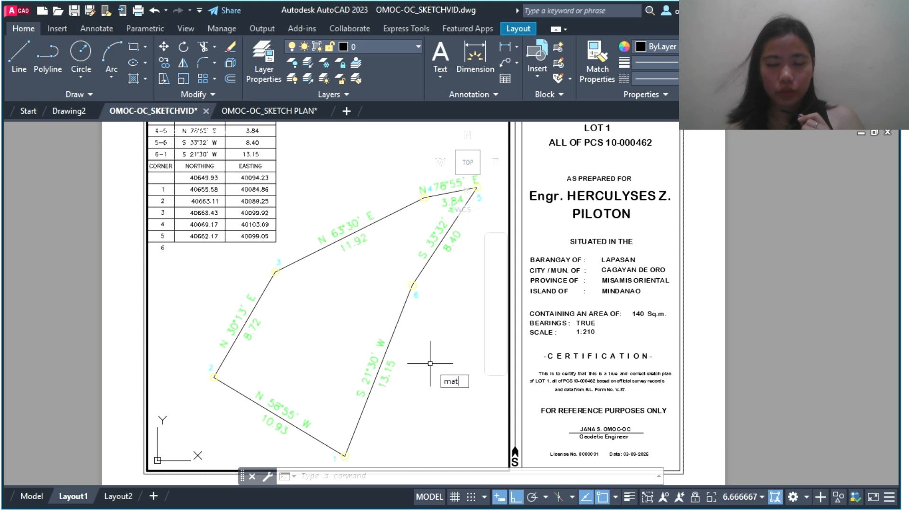
Use Match Properties to apply the lot boundary's properties to its corner circles, corner numbers, bearings and distances.
text(MATCHPROP)
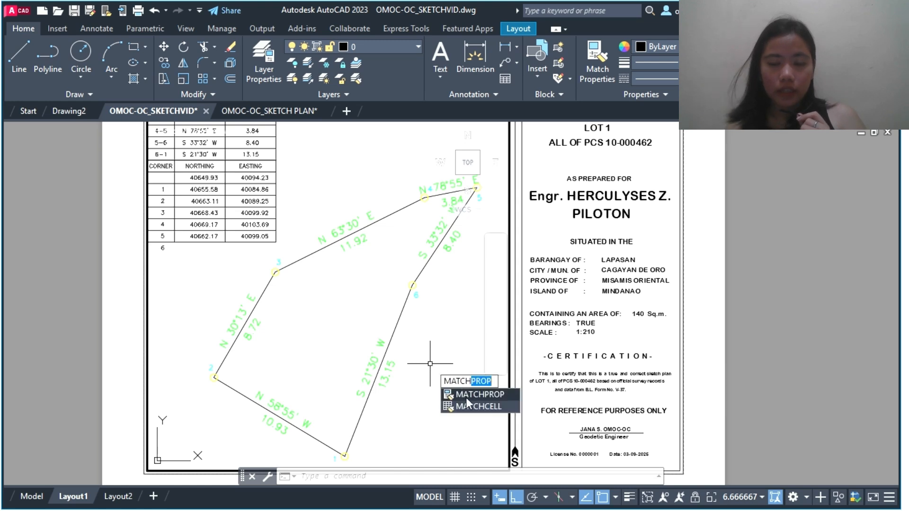
click(468, 397)
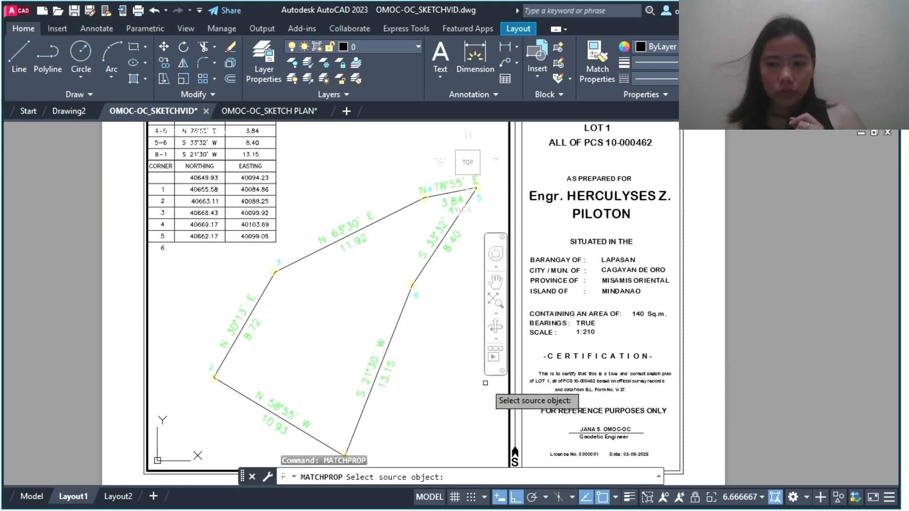
click(427, 273)
mouse_move(436, 392)
middle_down()
mouse_move(433, 327)
mouse_move(424, 367)
mouse_move(438, 382)
middle_up()
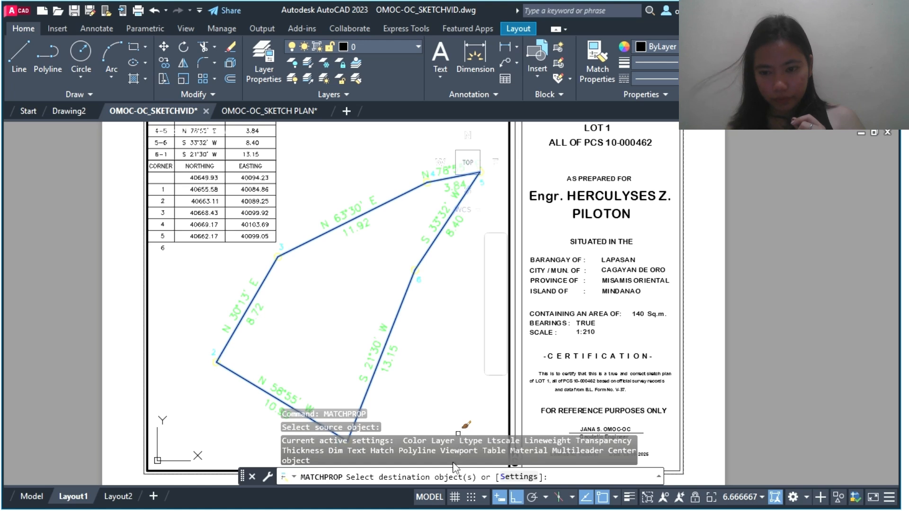
click(460, 431)
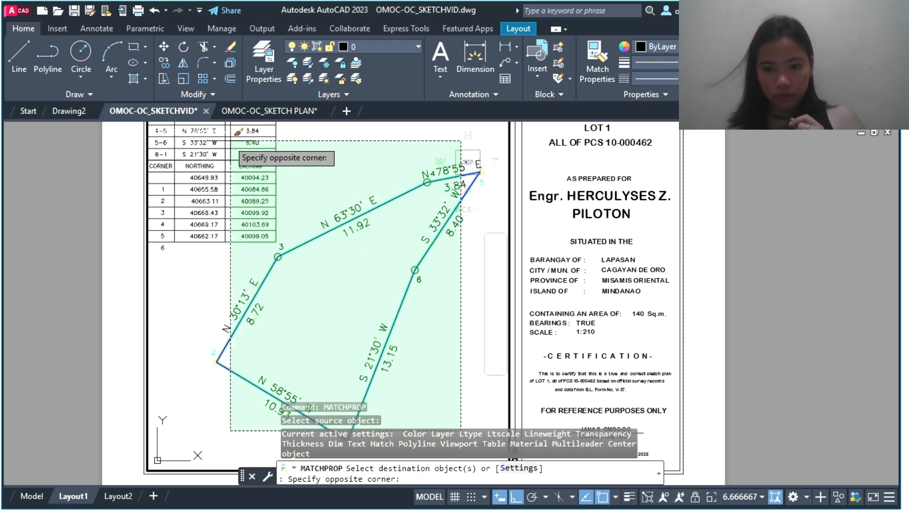
click(208, 132)
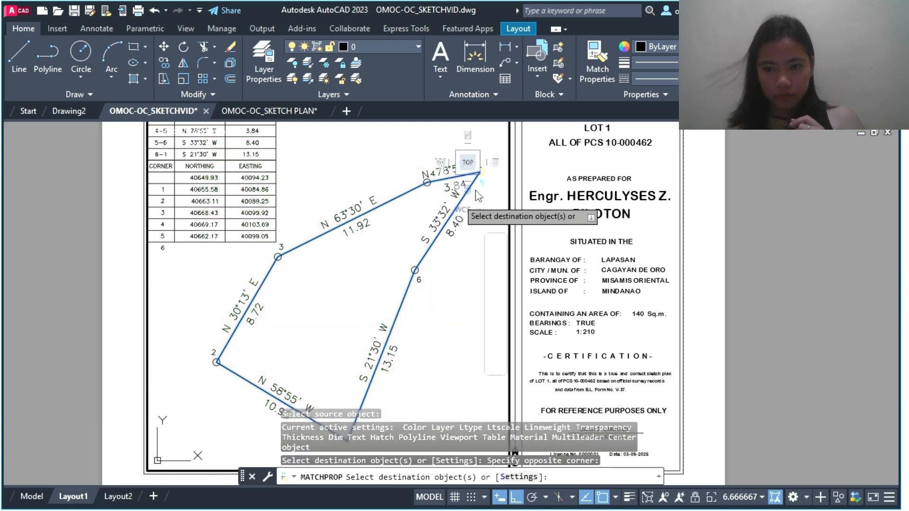
middle_drag(448, 268, 356, 342)
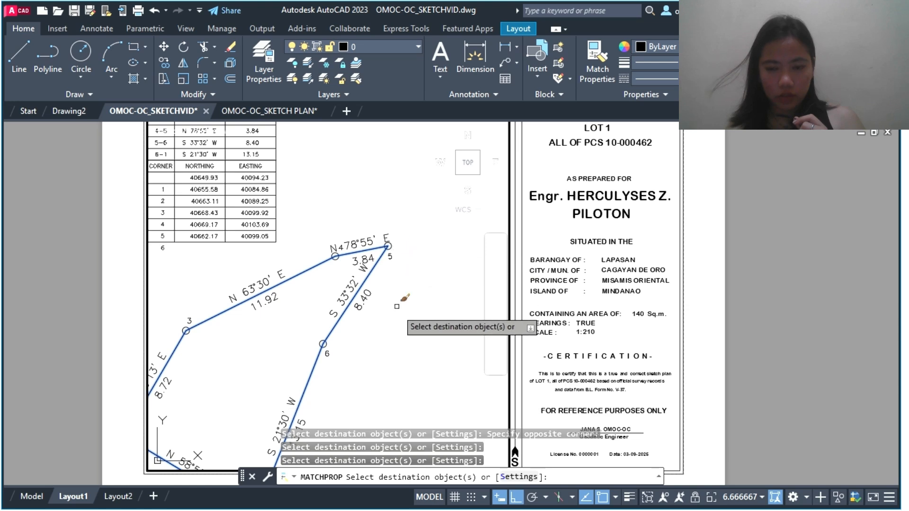
mouse_move(396, 312)
middle_down()
mouse_move(478, 211)
mouse_move(509, 102)
middle_up()
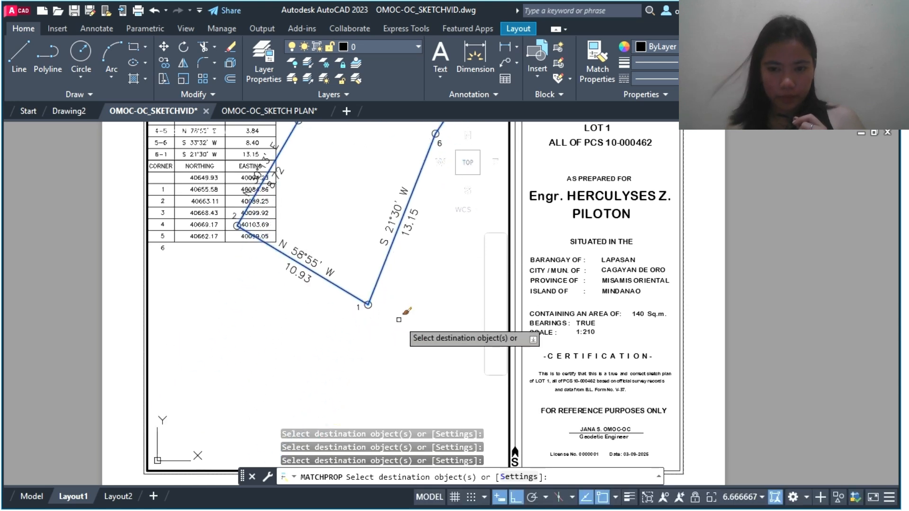
key(Escape)
mouse_move(404, 324)
middle_down()
mouse_move(385, 361)
mouse_move(379, 476)
middle_up()
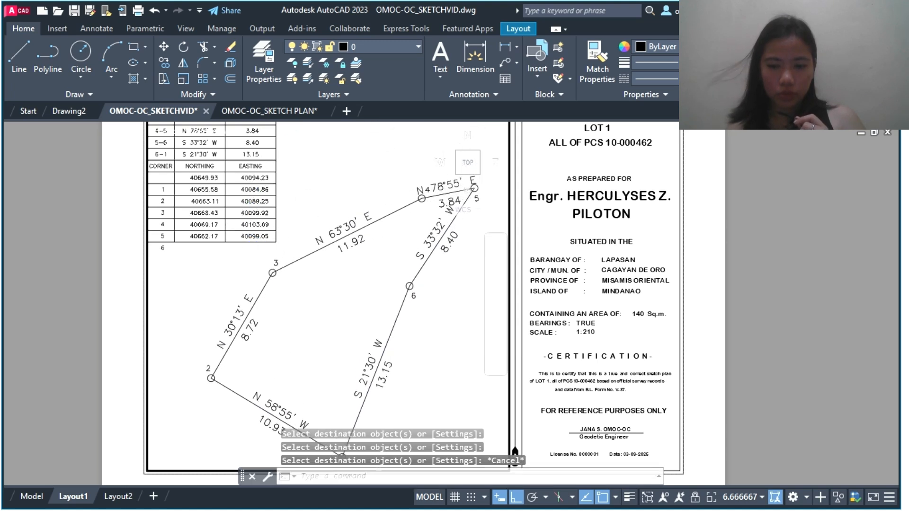
Return from the viewport's model space to the layout's paper space.
click(439, 499)
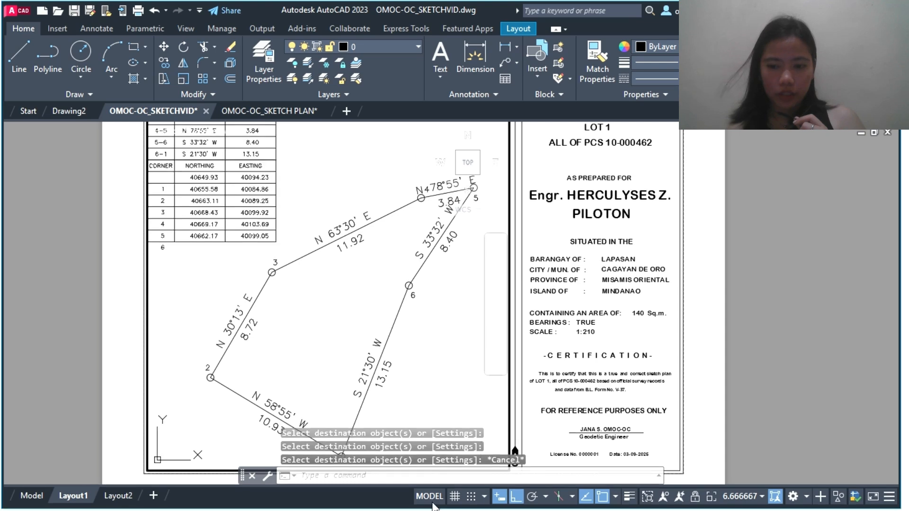
scroll(511, 284, down, 2)
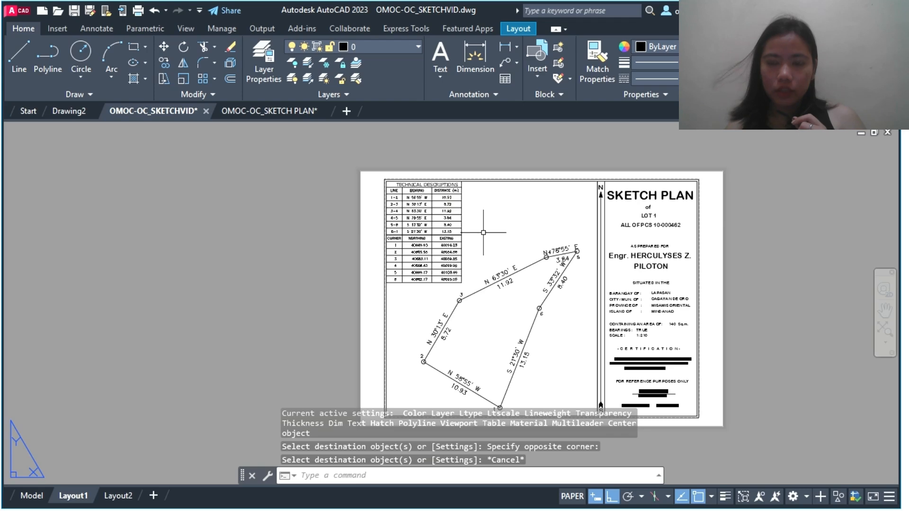
middle_drag(483, 233, 274, 231)
scroll(274, 231, up, 2)
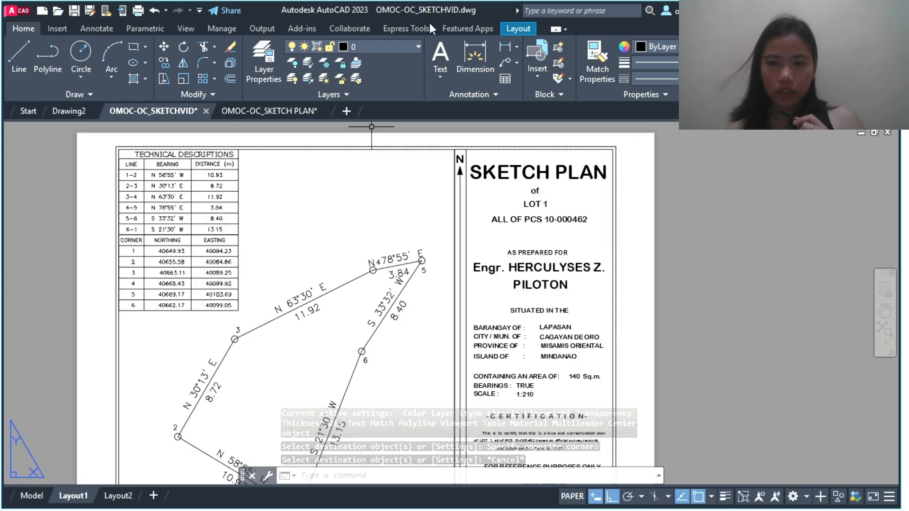
Change the lot number text under the SKETCH PLAN heading to LOT 2.
click(633, 249)
mouse_move(632, 226)
middle_down()
mouse_move(622, 233)
mouse_move(621, 92)
mouse_move(576, 273)
mouse_move(527, 172)
mouse_move(656, 156)
mouse_move(711, 266)
mouse_move(763, 212)
mouse_move(775, 232)
mouse_move(596, 229)
mouse_move(705, 278)
mouse_move(578, 274)
mouse_move(534, 284)
mouse_move(541, 279)
middle_up()
scroll(527, 291, up, 2)
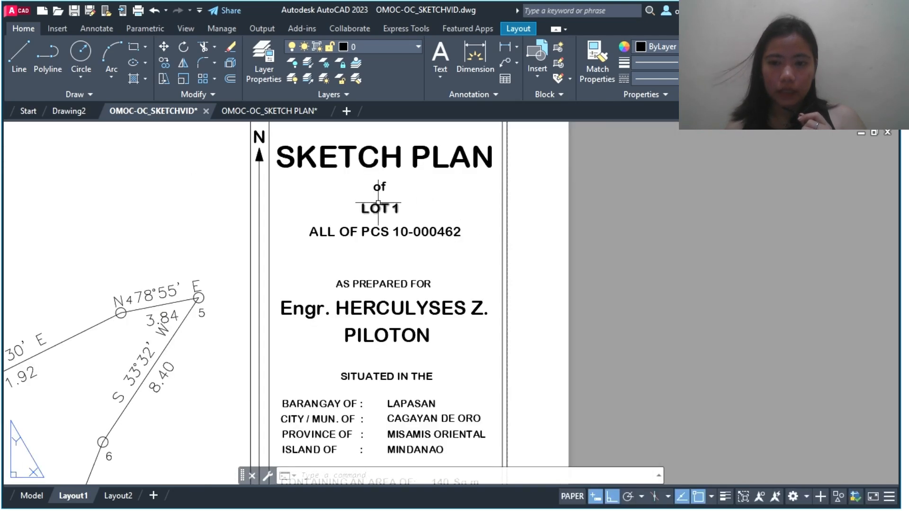
middle_drag(572, 237, 645, 263)
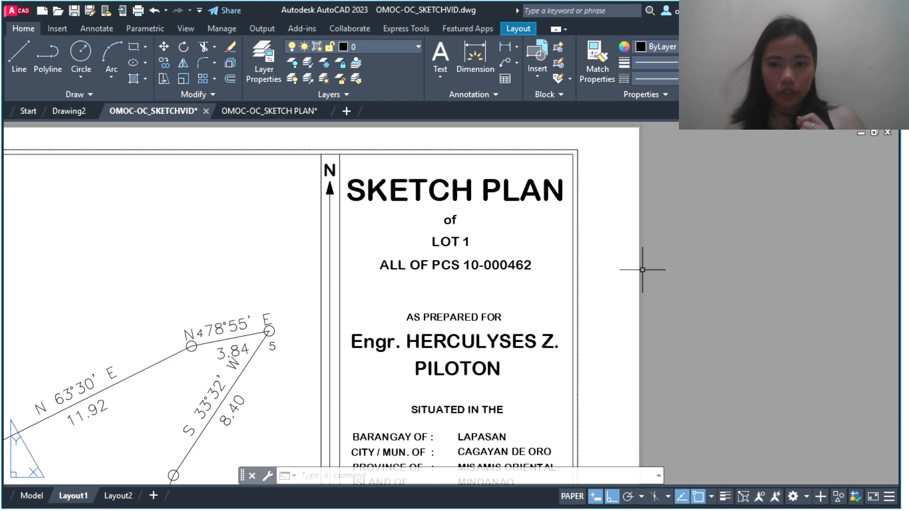
scroll(656, 268, up, 2)
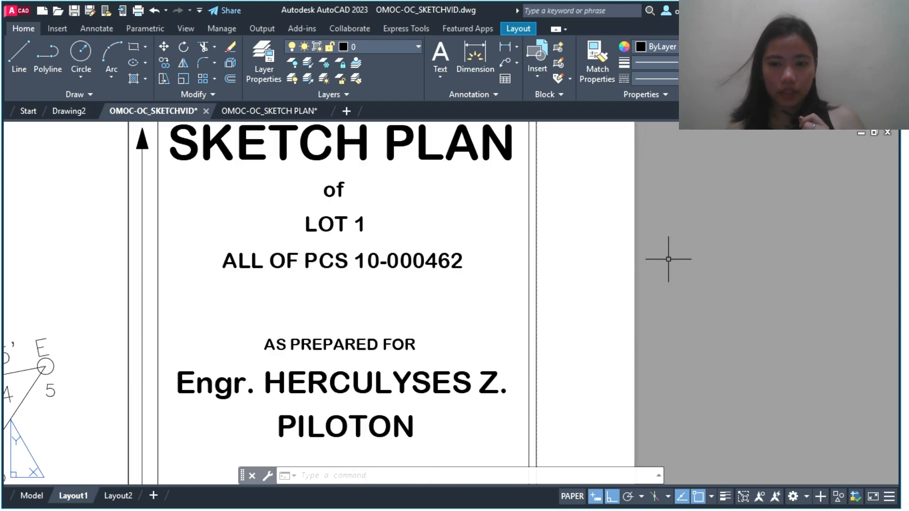
click(360, 221)
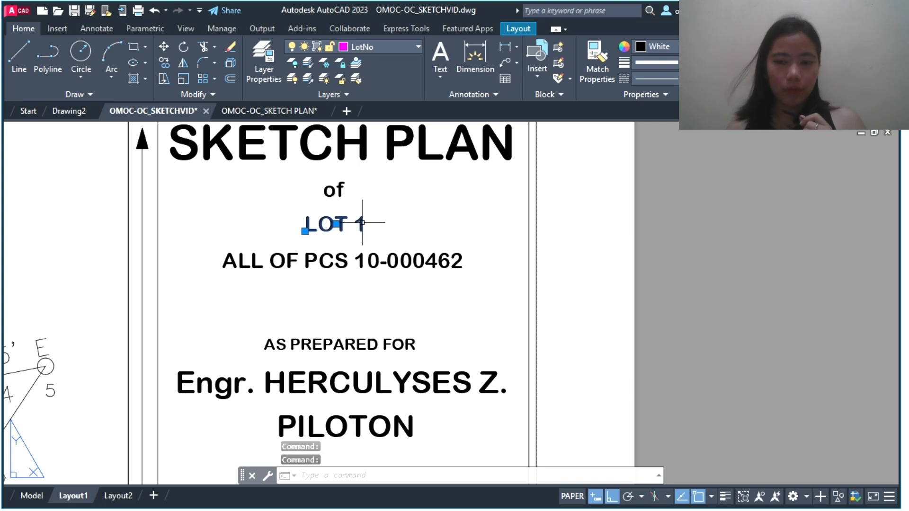
click(360, 225)
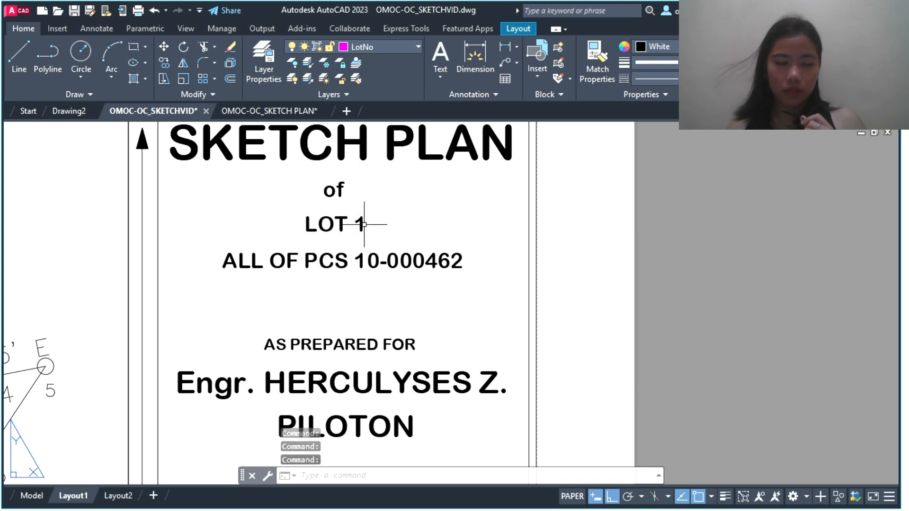
key(Escape)
click(360, 223)
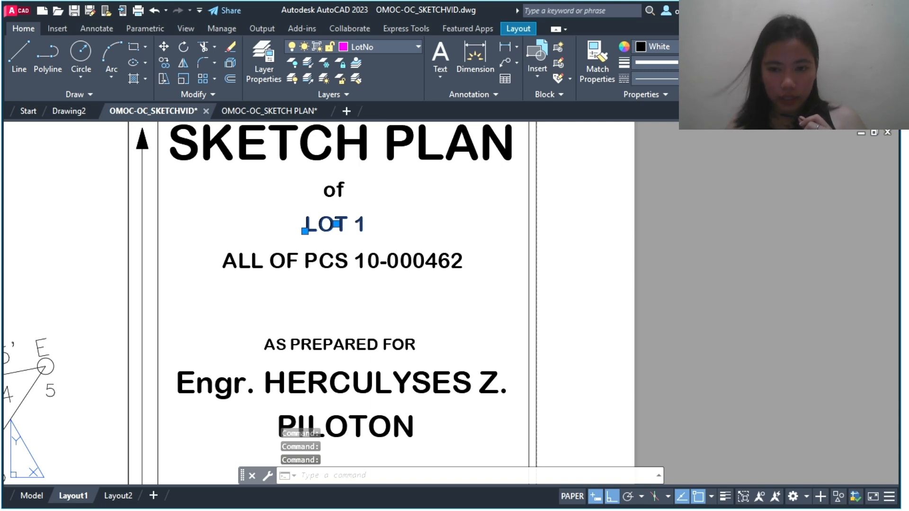
double_click(350, 224)
click(365, 230)
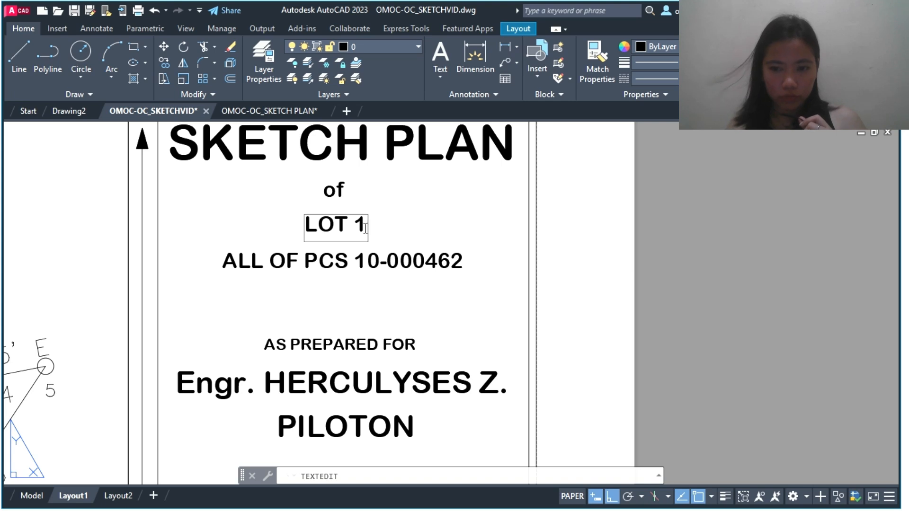
key(BackSpace)
text(2)
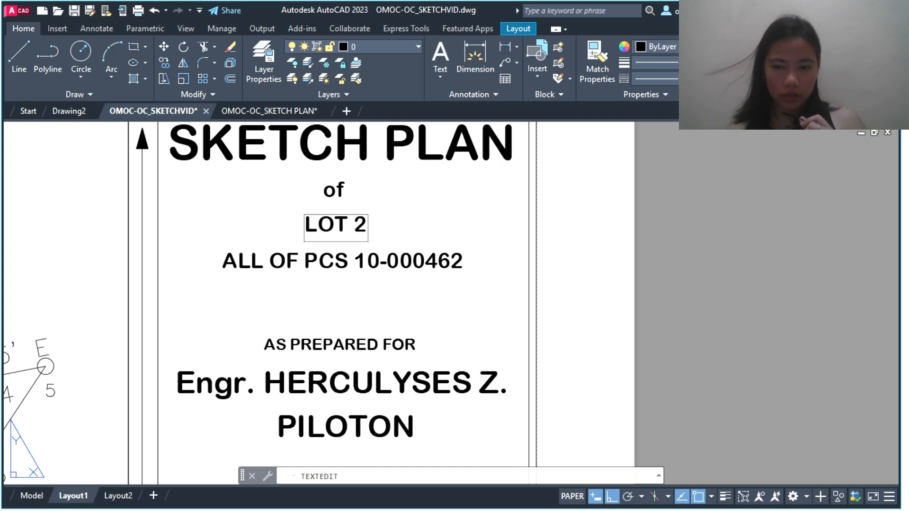
key(Return)
Change the lot area in the title block's CONTAINING AN AREA OF line to 152 Sq.m.
scroll(386, 299, down, 4)
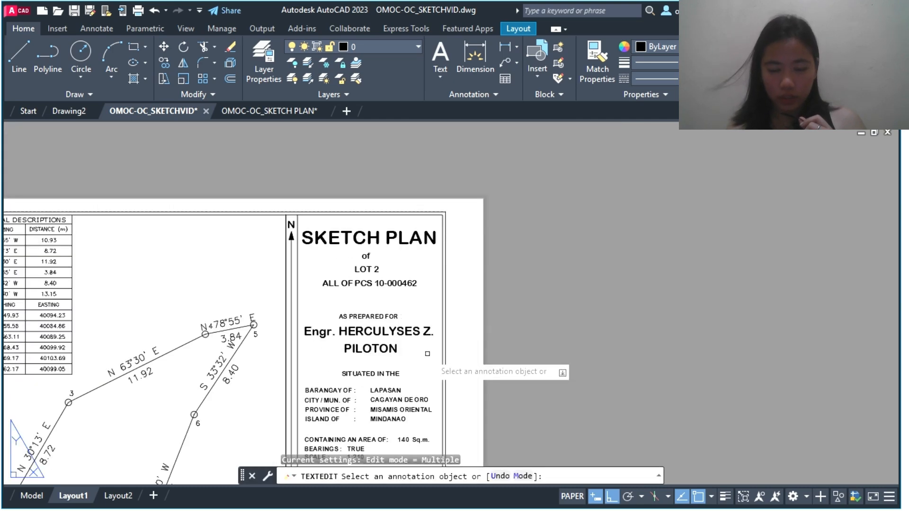
middle_drag(428, 354, 424, 207)
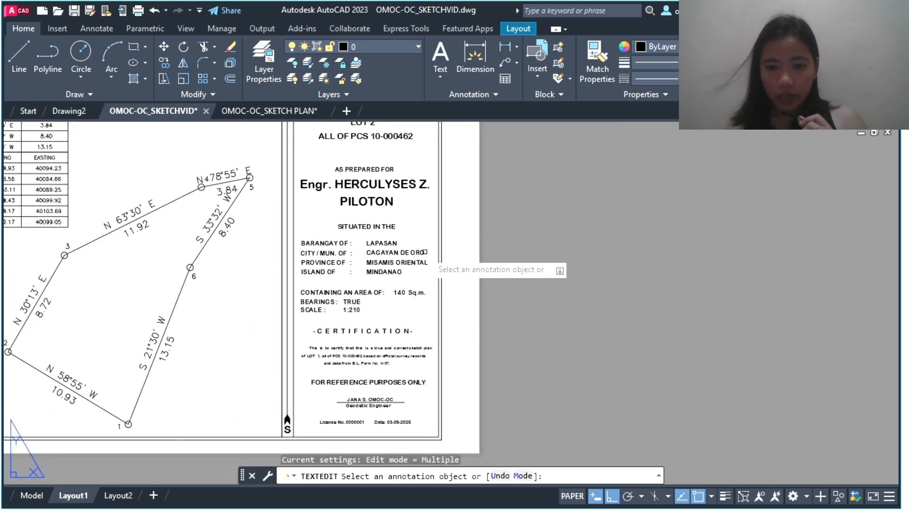
scroll(425, 265, up, 5)
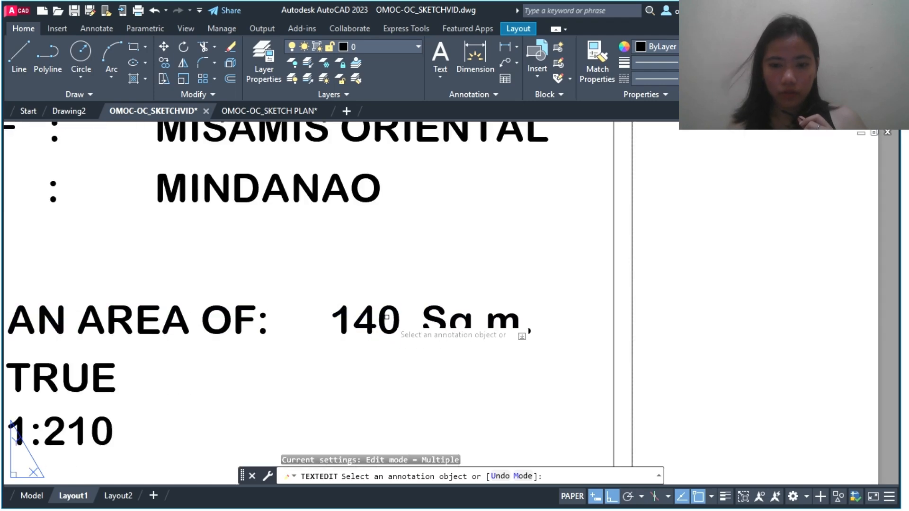
click(412, 314)
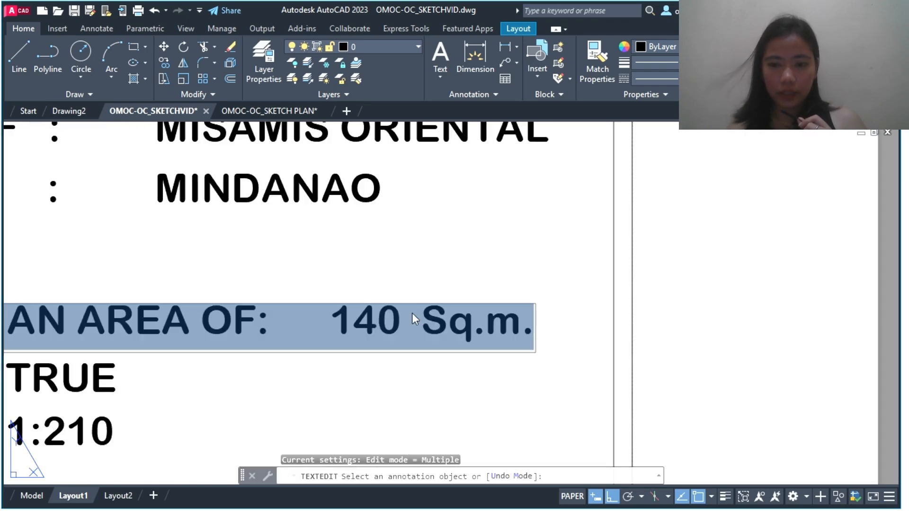
click(402, 319)
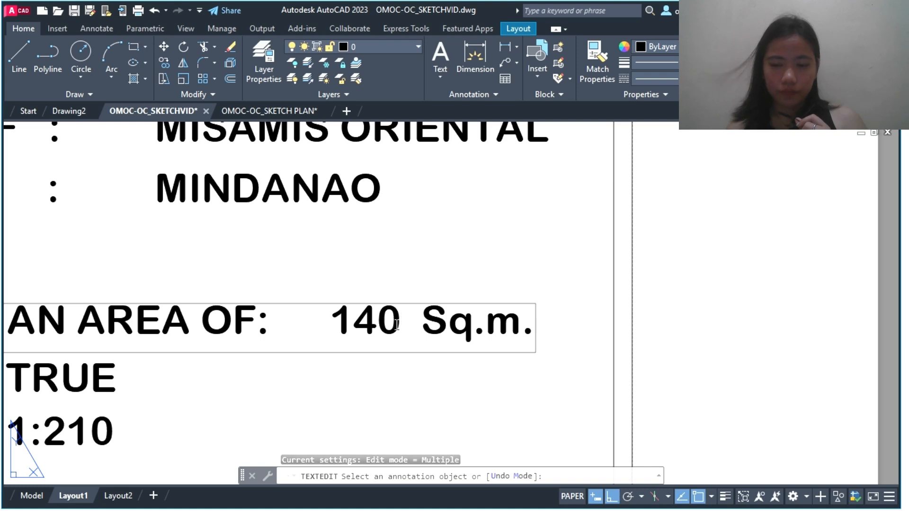
key(BackSpace)
key(BackSpace)
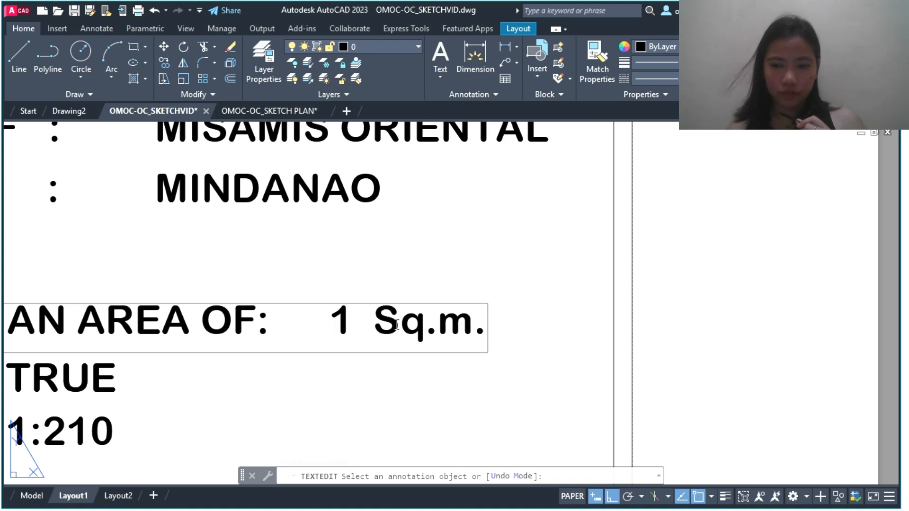
text(52)
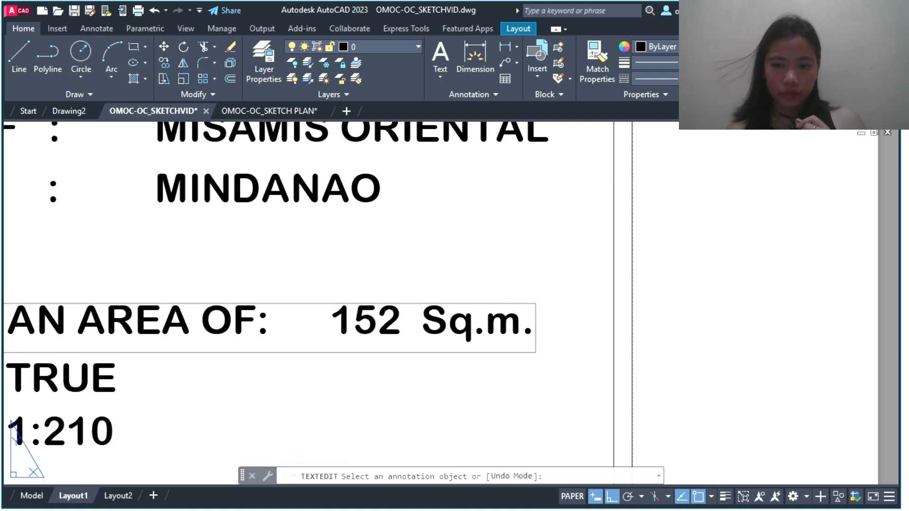
key(Return)
Change the title block's SCALE value to 1:150.
scroll(107, 461, down, 2)
middle_drag(174, 400, 281, 232)
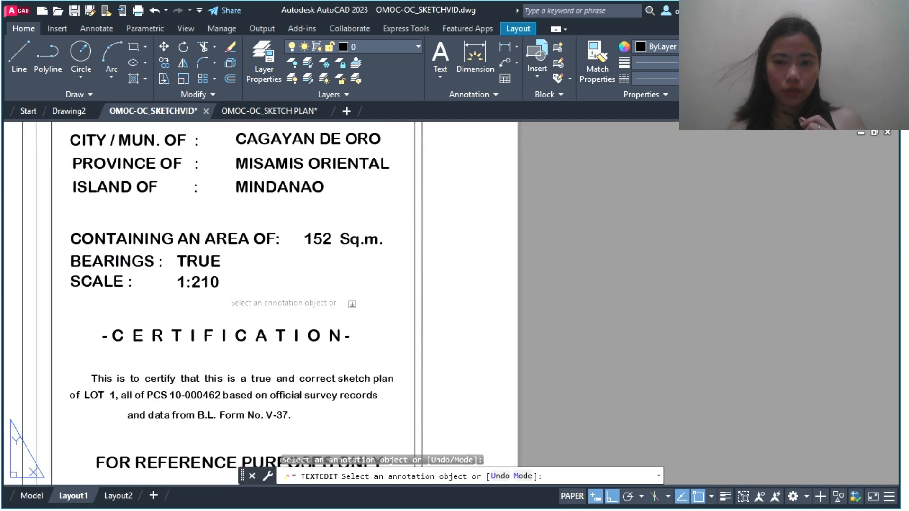
click(218, 288)
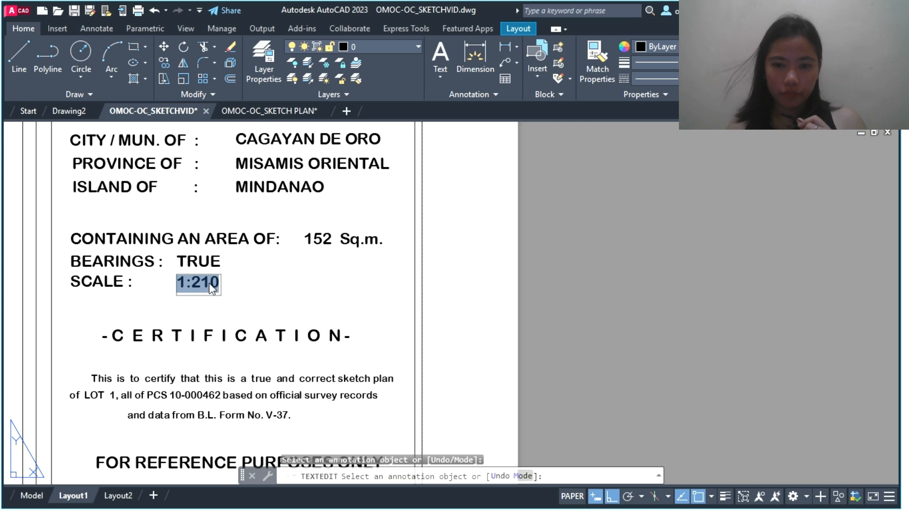
click(218, 283)
key(BackSpace)
key(BackSpace)
key(BackSpace)
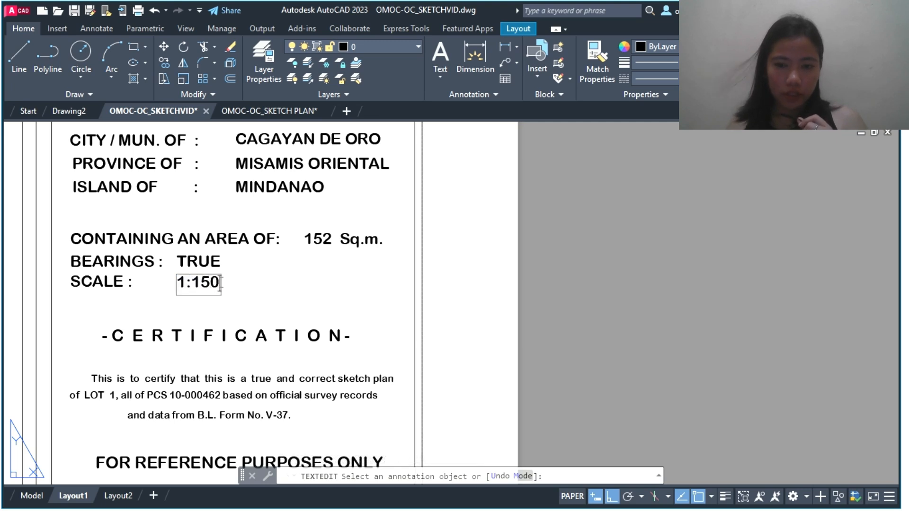
text(150)
key(Return)
Change the lot number in the CERTIFICATION paragraph to LOT 2.
scroll(213, 286, down, 2)
scroll(181, 148, up, 6)
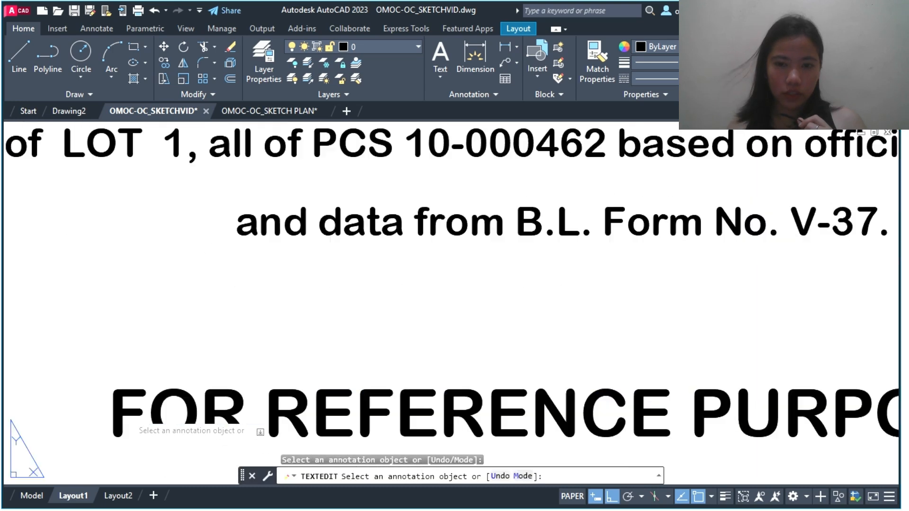
click(178, 146)
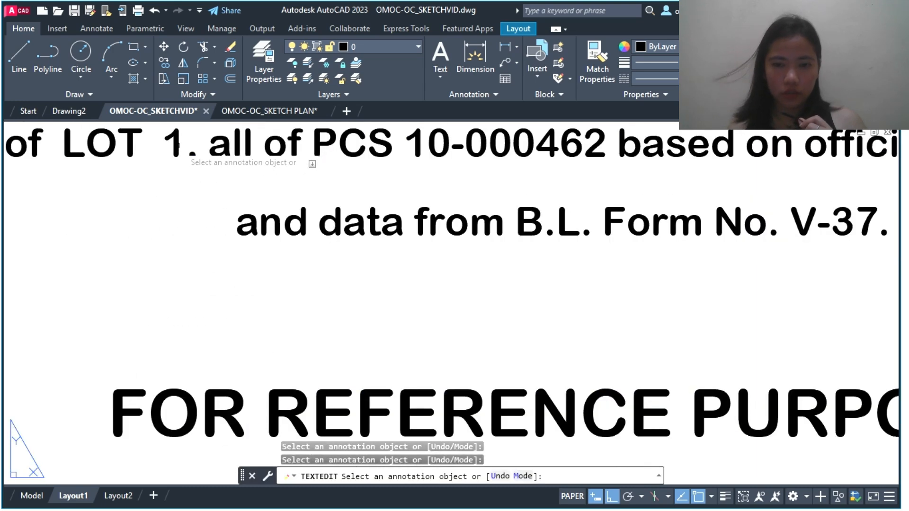
key(BackSpace)
text(,)
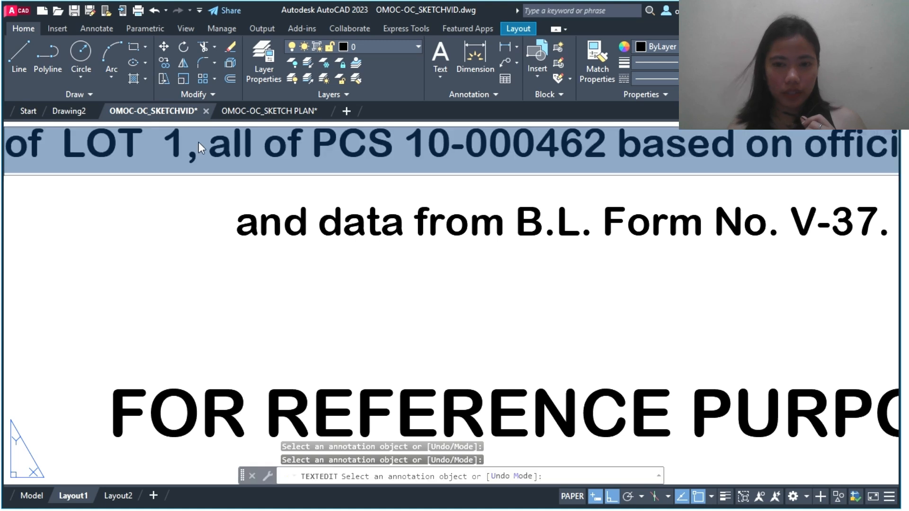
click(180, 140)
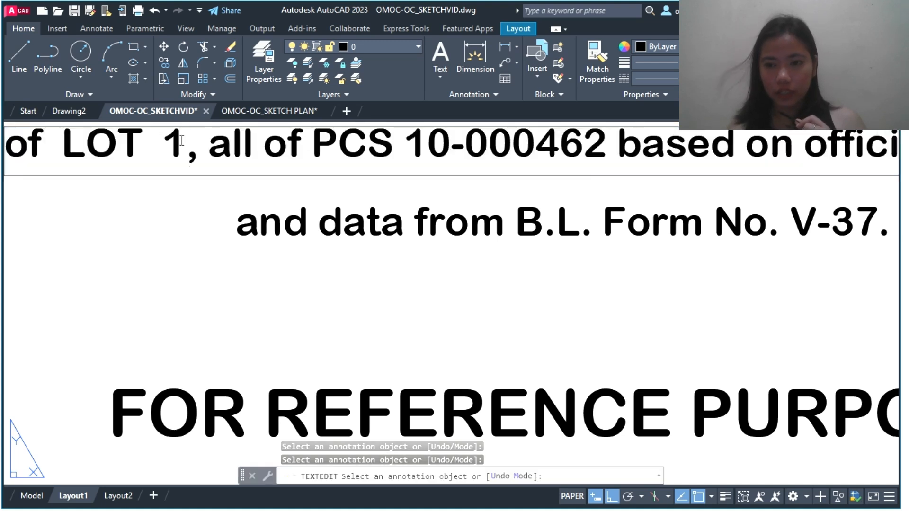
key(BackSpace)
text(2)
key(Return)
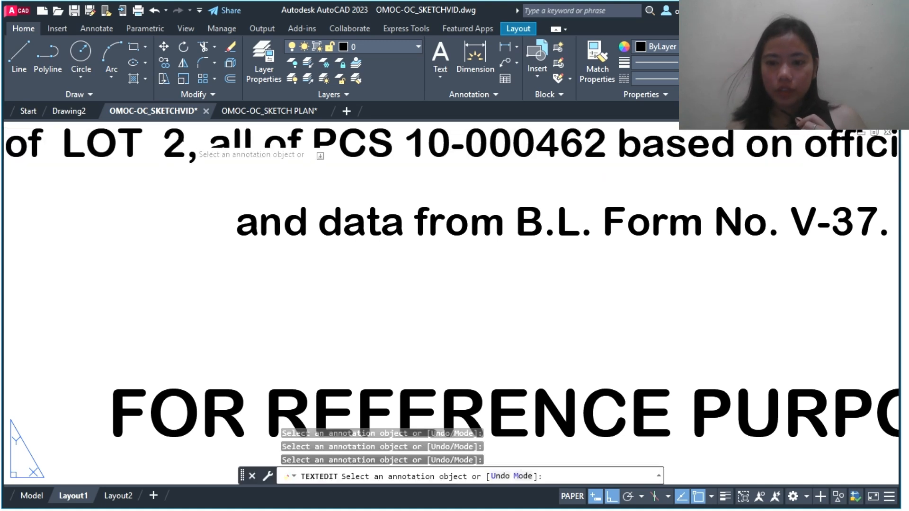
Change the date beside the license number to 05-10-2025 and finish text editing.
scroll(317, 142, down, 6)
scroll(378, 203, down, 1)
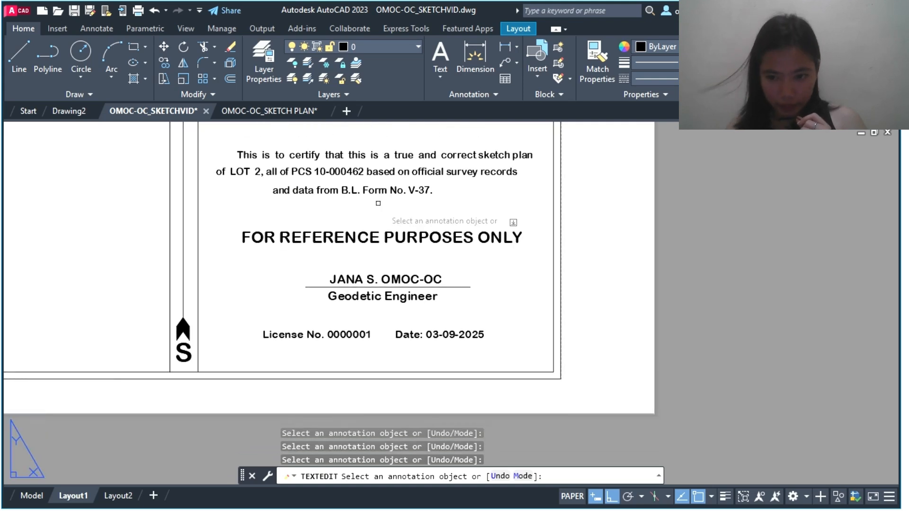
scroll(447, 337, up, 4)
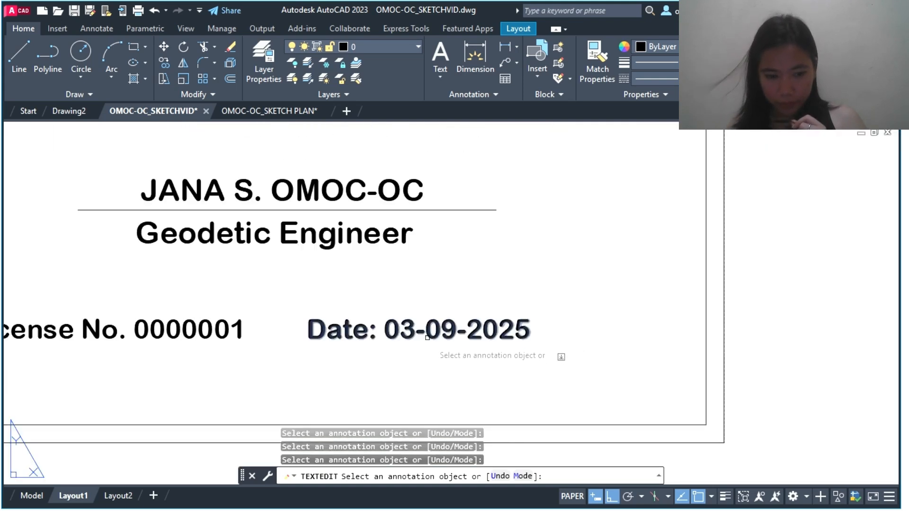
click(413, 331)
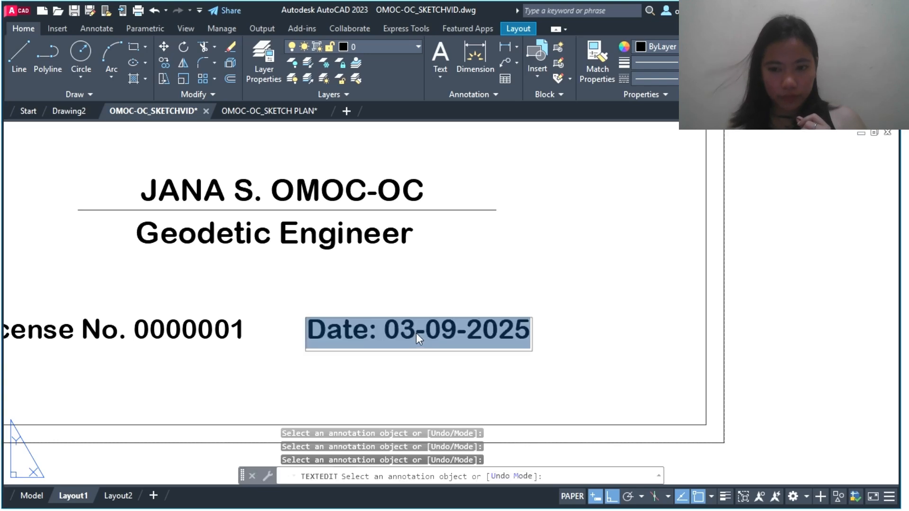
click(416, 334)
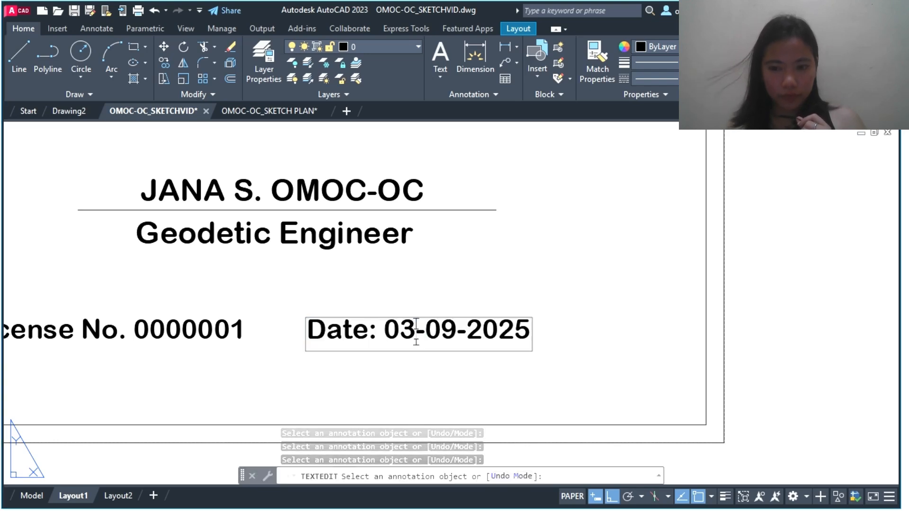
key(BackSpace)
text(5)
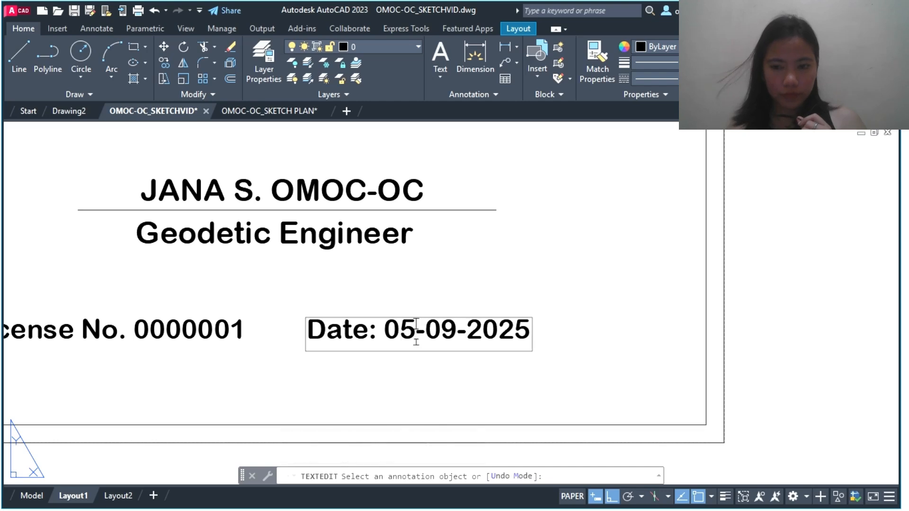
click(457, 338)
key(BackSpace)
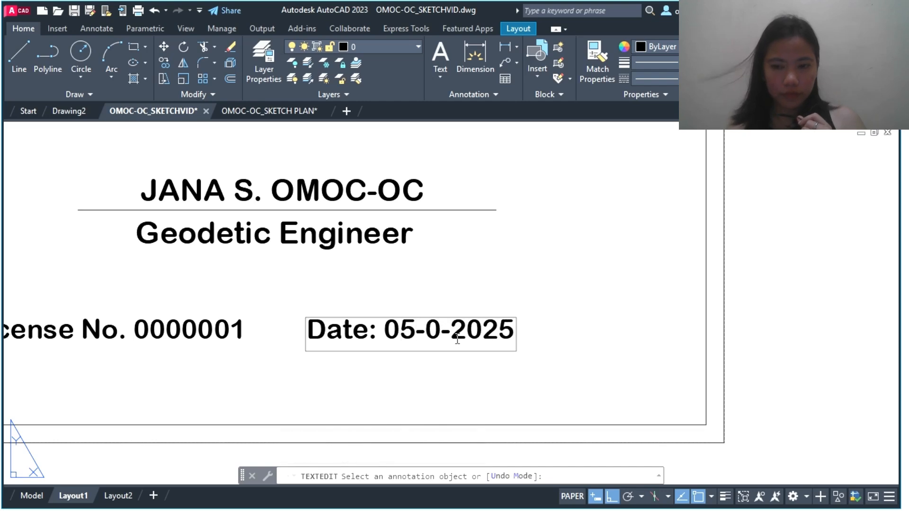
text(1)
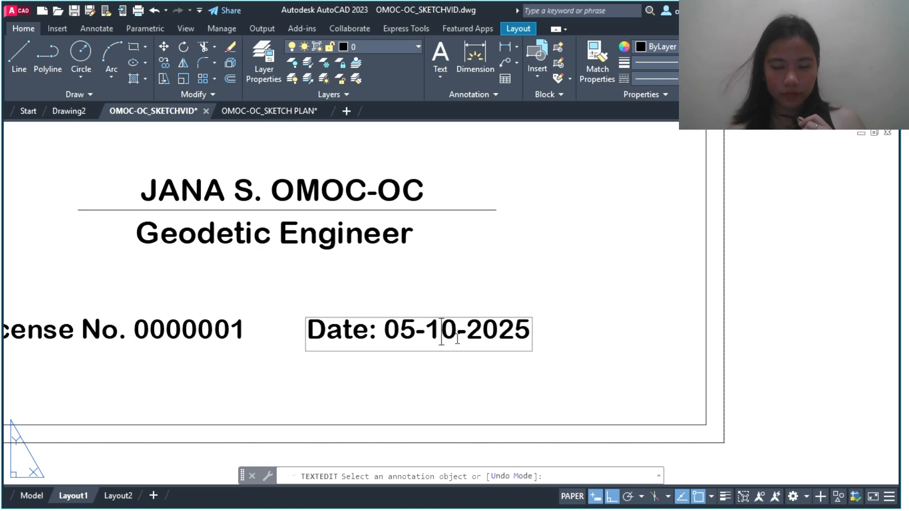
click(571, 336)
scroll(469, 318, down, 5)
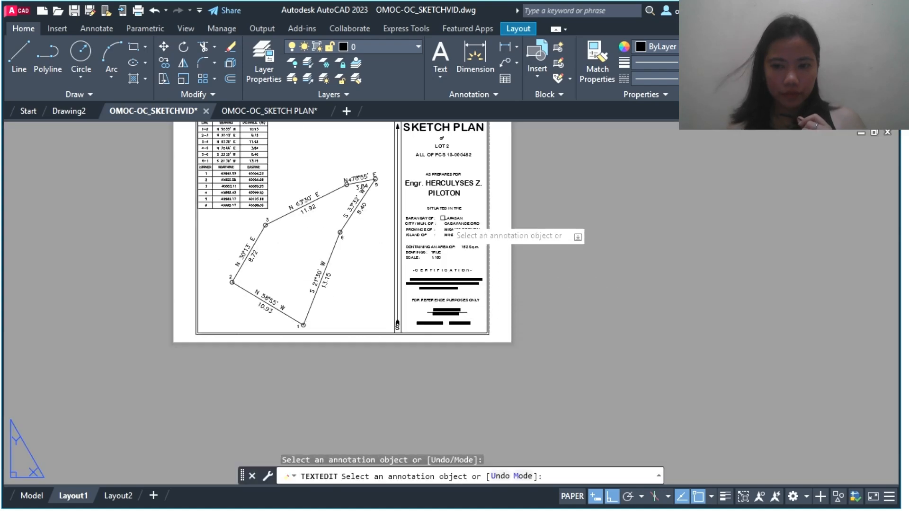
key(Escape)
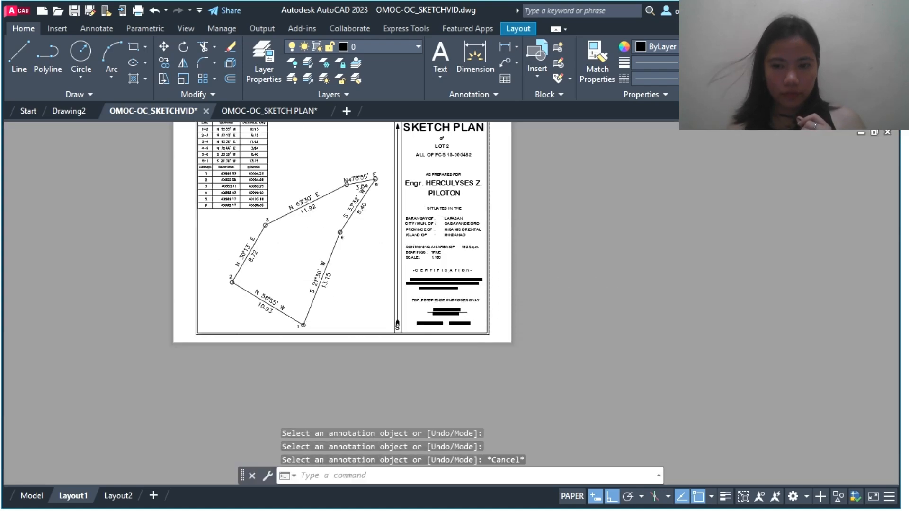
Review the whole sketch plan sheet, checking the technical description tables, lot drawing and title block texts.
scroll(493, 215, up, 5)
scroll(505, 219, down, 3)
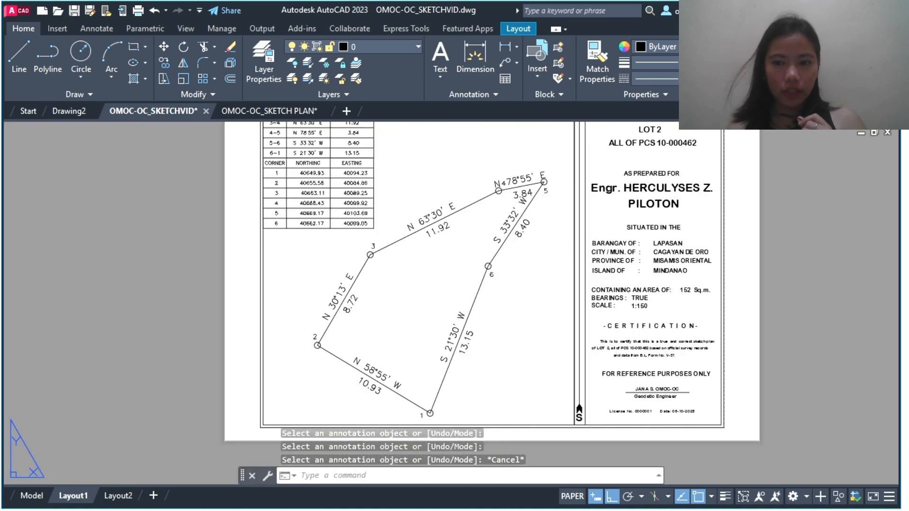
scroll(492, 284, down, 4)
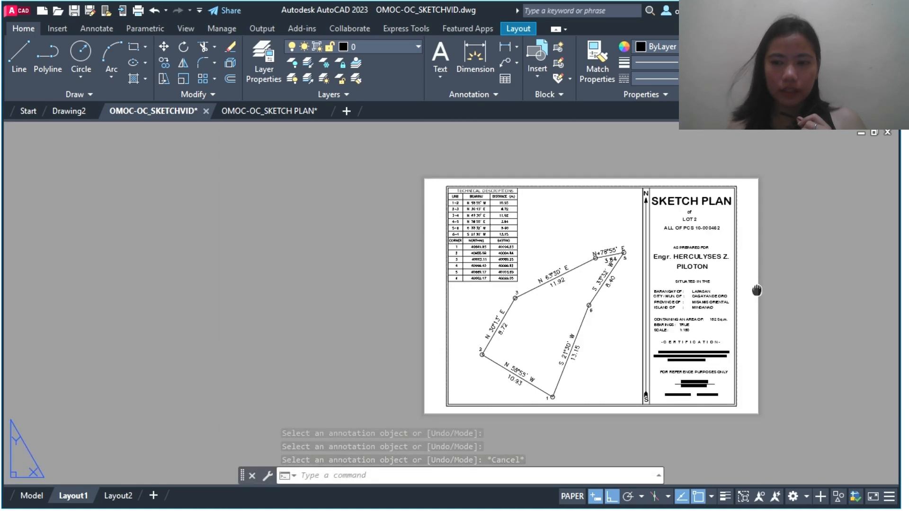
scroll(756, 288, down, 1)
middle_drag(735, 270, 624, 274)
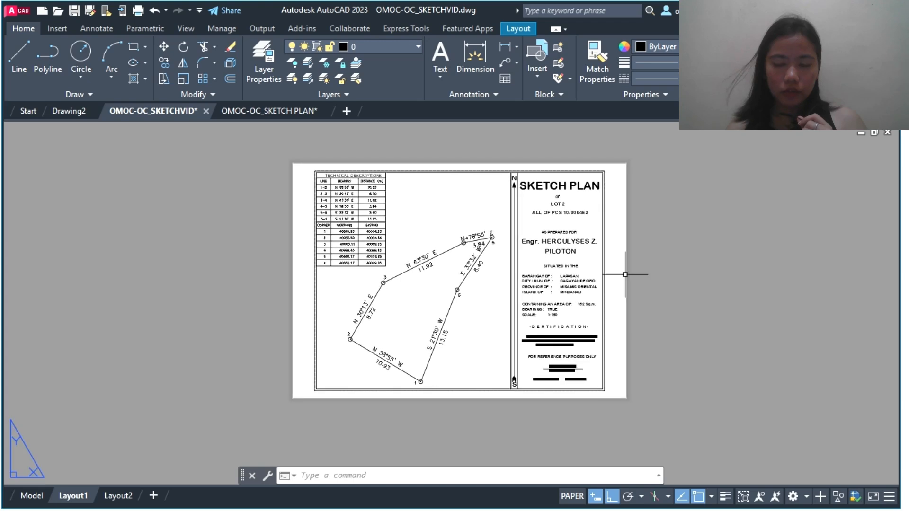
scroll(624, 274, up, 2)
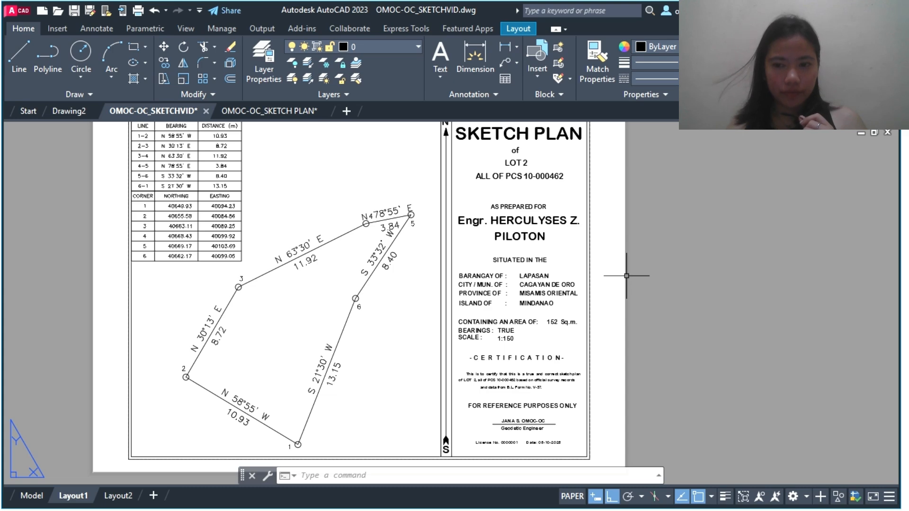
middle_drag(629, 280, 714, 274)
scroll(515, 355, down, 3)
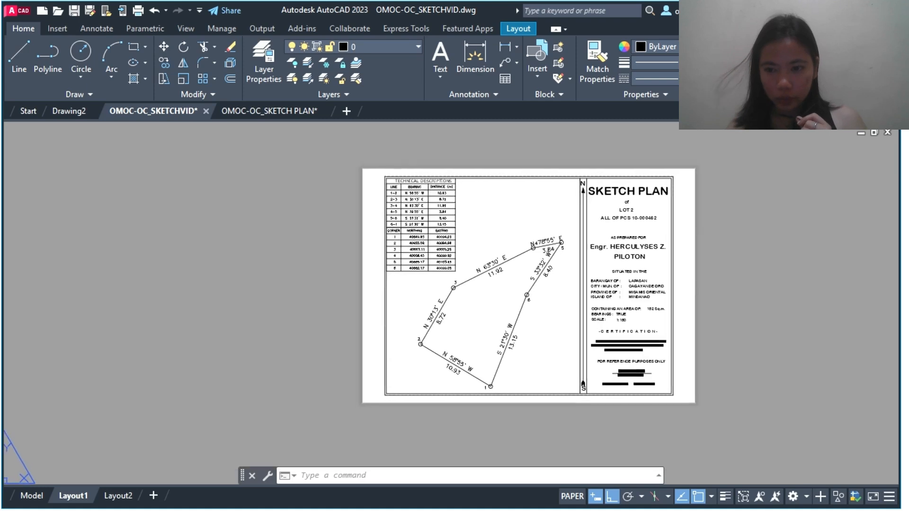
scroll(631, 307, up, 2)
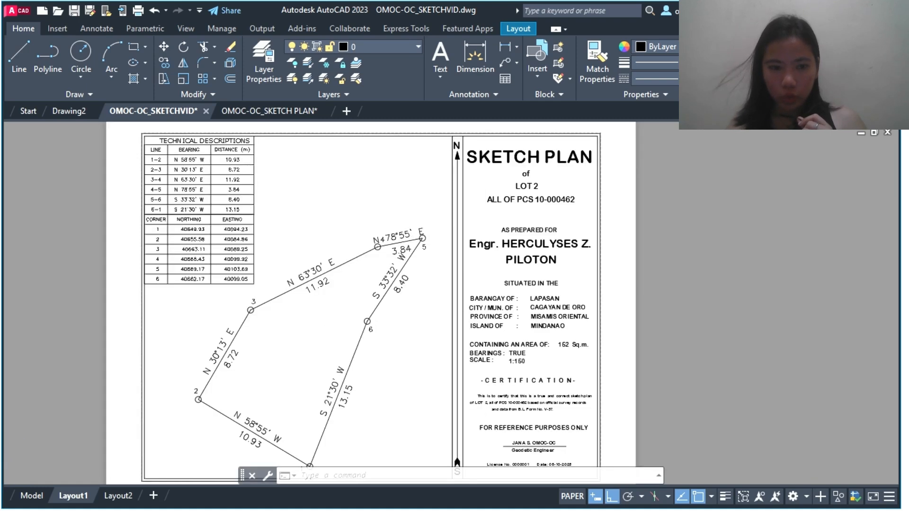
scroll(629, 308, down, 2)
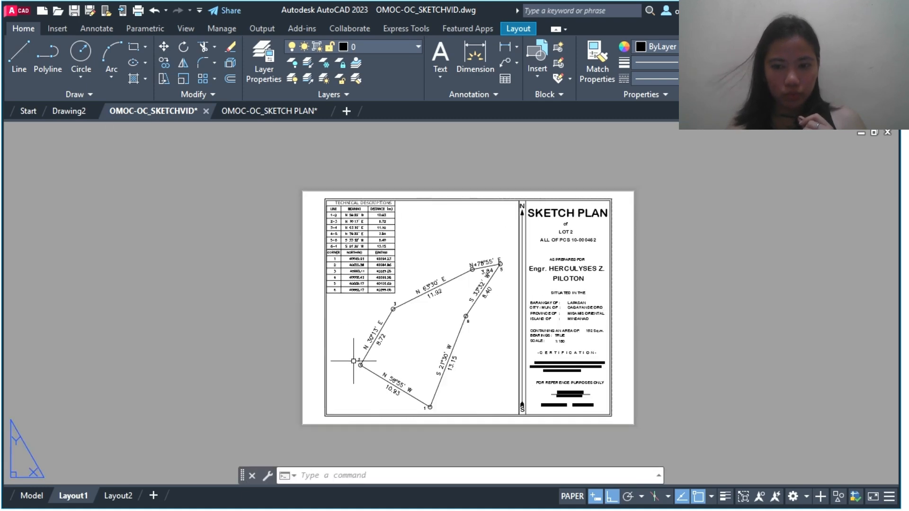